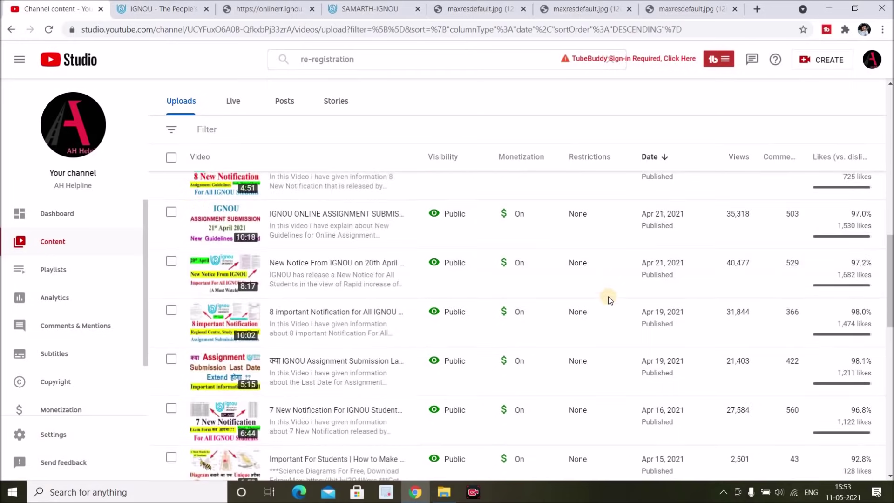
{"action": "scroll", "coordinate": [619, 294], "scroll_direction": "up", "scroll_amount": 15}
{"action": "scroll", "coordinate": [620, 293], "scroll_direction": "up", "scroll_amount": 10}
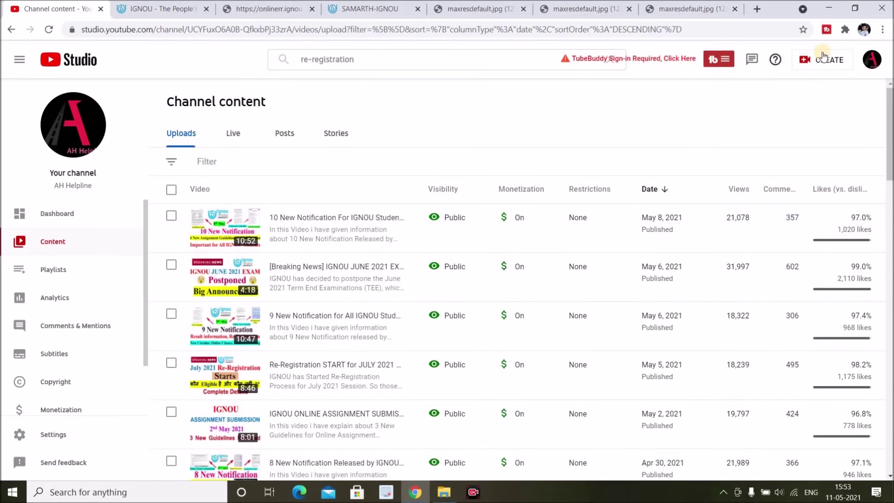
{"action": "left_click", "coordinate": [161, 9]}
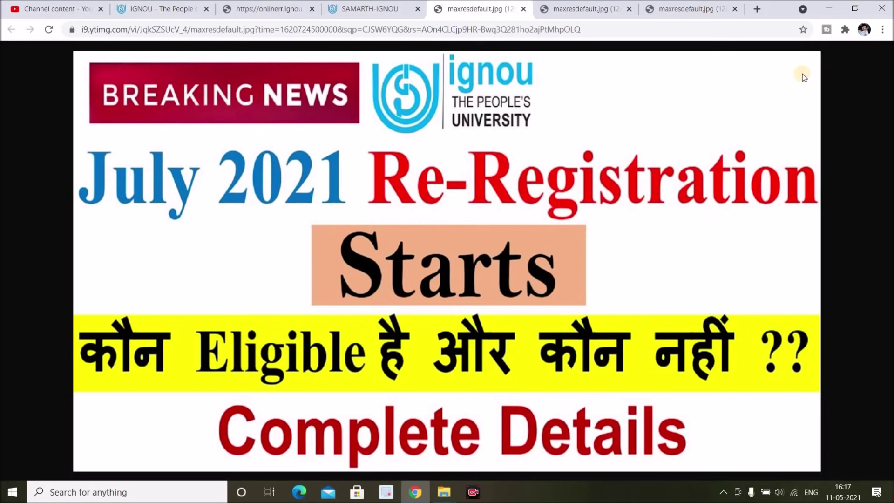
Step: Open the July 2021 re-registration portal page and look through its instructions and last date
{"action": "left_click", "coordinate": [278, 7]}
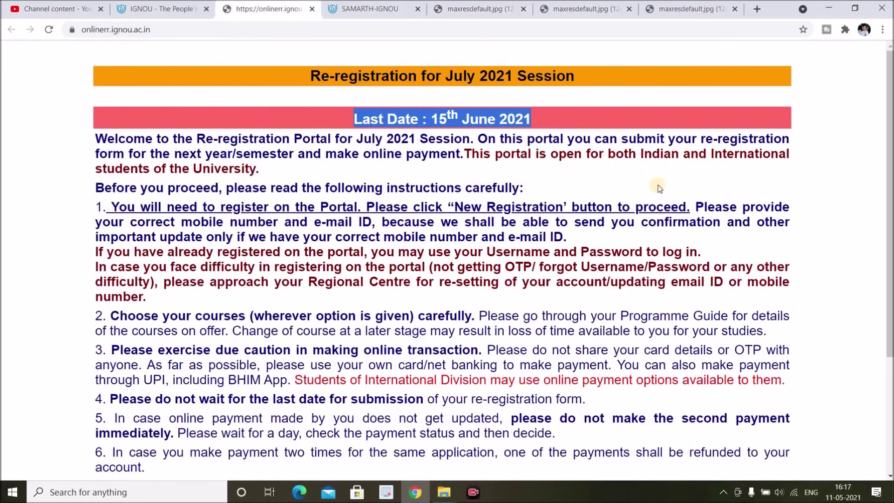
{"action": "scroll", "coordinate": [660, 253], "scroll_direction": "down", "scroll_amount": 2}
{"action": "scroll", "coordinate": [660, 253], "scroll_direction": "down", "scroll_amount": 3}
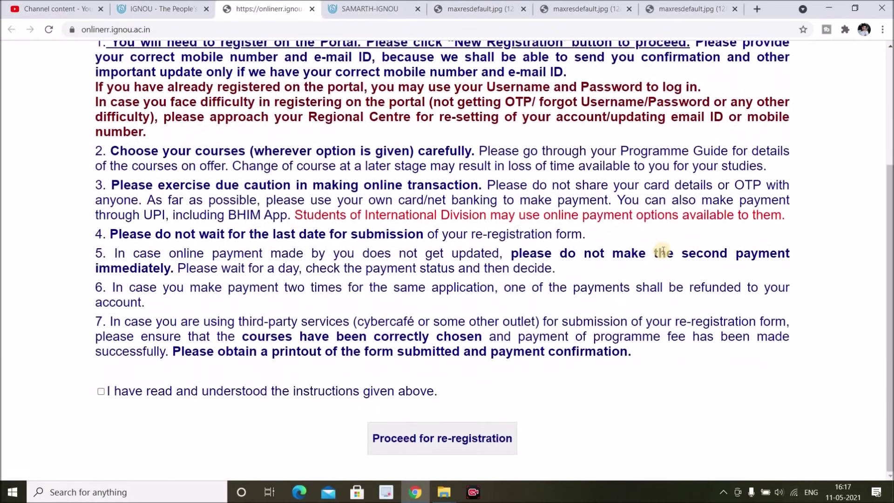
{"action": "scroll", "coordinate": [663, 248], "scroll_direction": "up", "scroll_amount": 5}
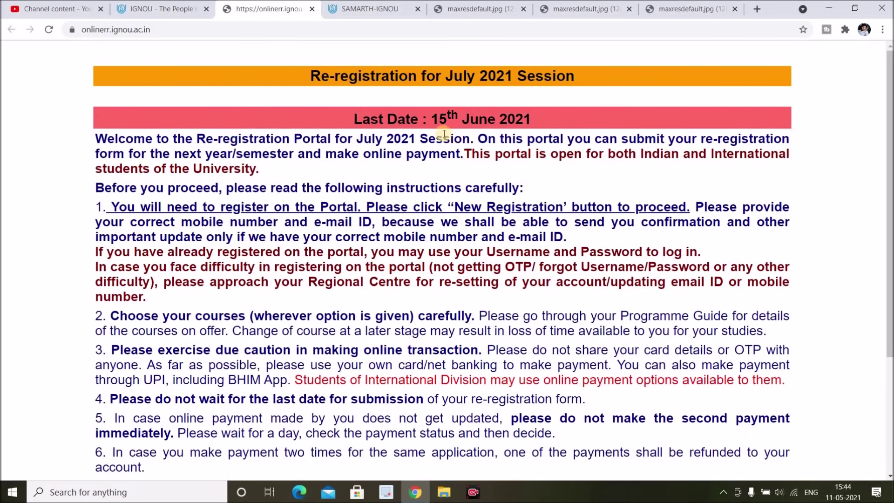
Step: Look at the student portal's sign-in page and New Registration option alongside the registration guidance in the re-registration instructions
{"action": "left_click", "coordinate": [380, 4]}
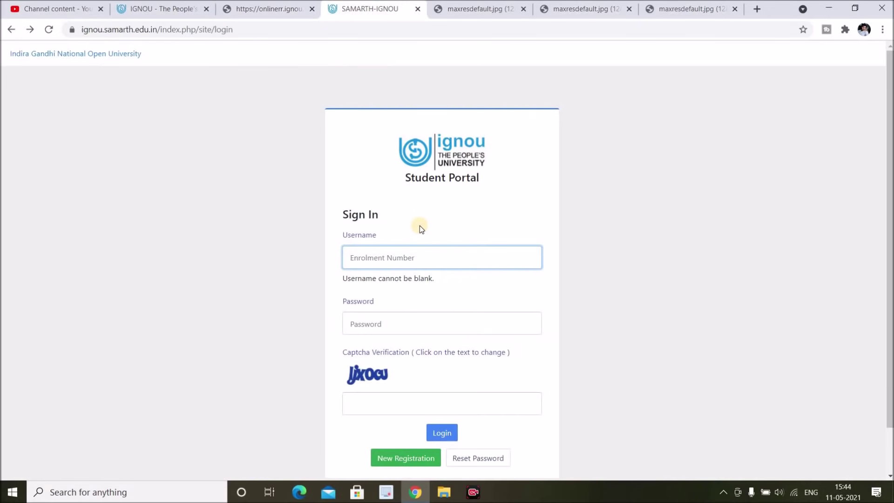
{"action": "left_click", "coordinate": [400, 459]}
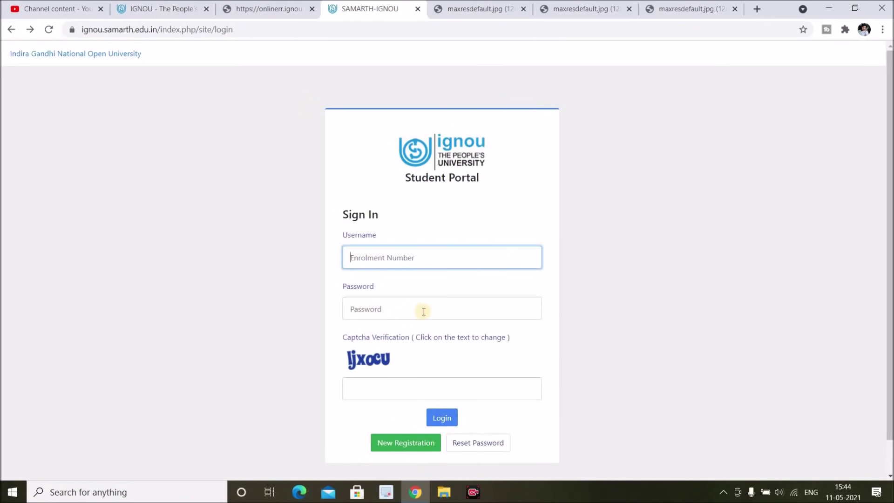
{"action": "left_click", "coordinate": [286, 7]}
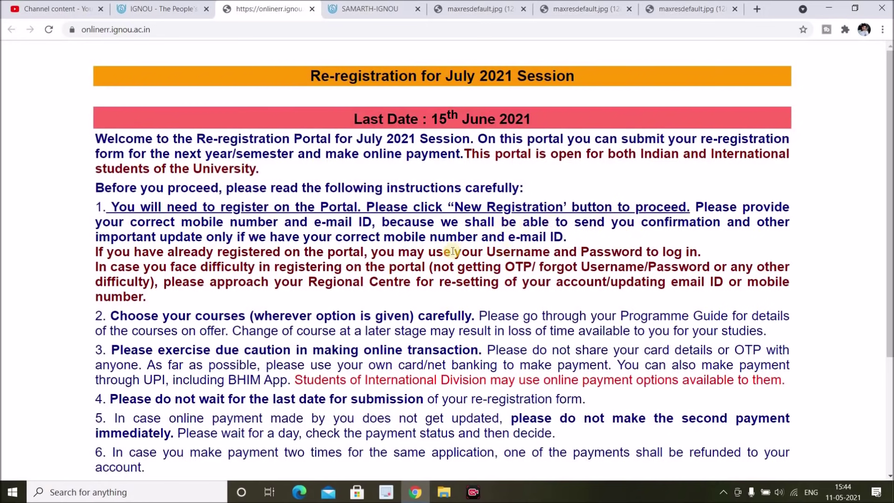
{"action": "scroll", "coordinate": [538, 242], "scroll_direction": "down", "scroll_amount": 1}
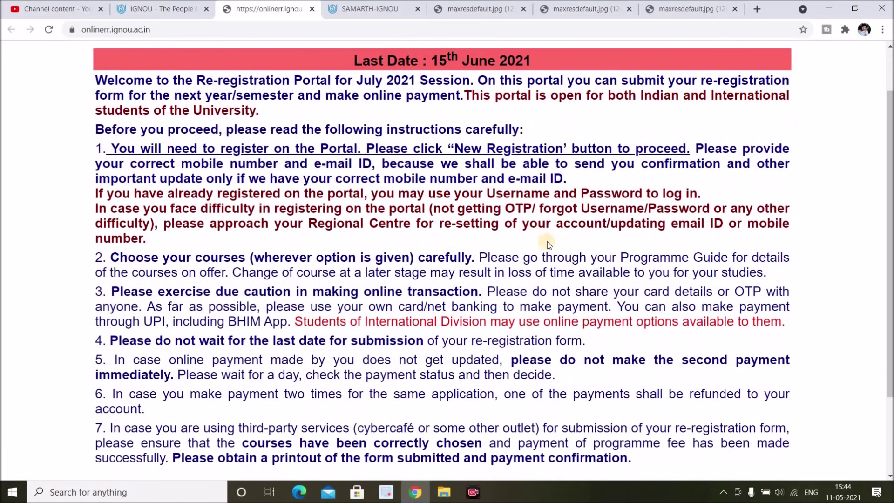
{"action": "scroll", "coordinate": [554, 242], "scroll_direction": "down", "scroll_amount": 1}
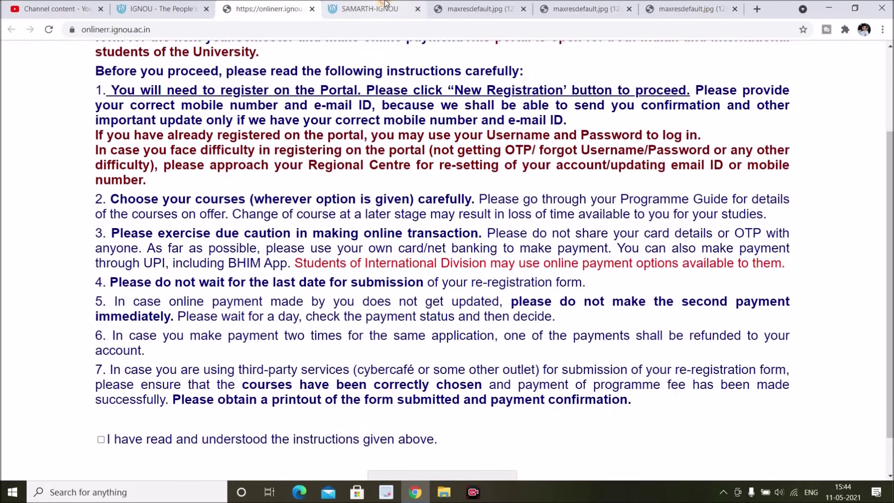
{"action": "left_click", "coordinate": [368, 9]}
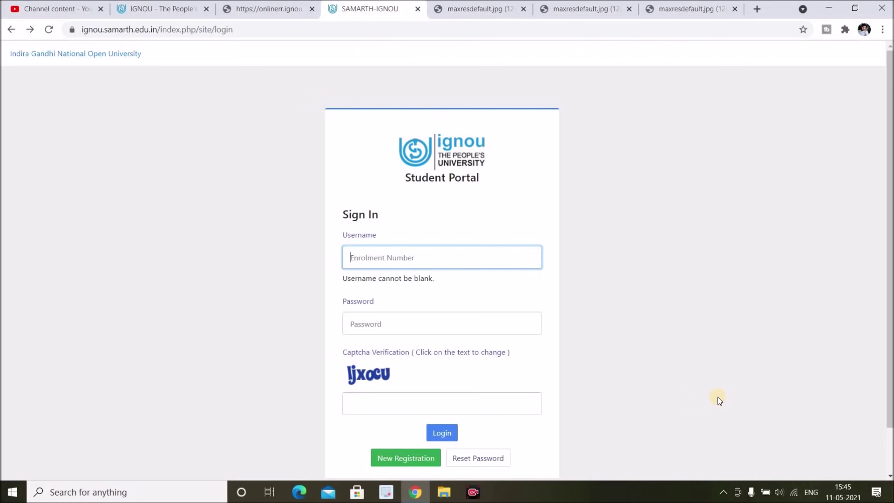
Step: Check the instruction about registration and login difficulties, and open the student portal's password reset form
{"action": "left_click", "coordinate": [254, 7]}
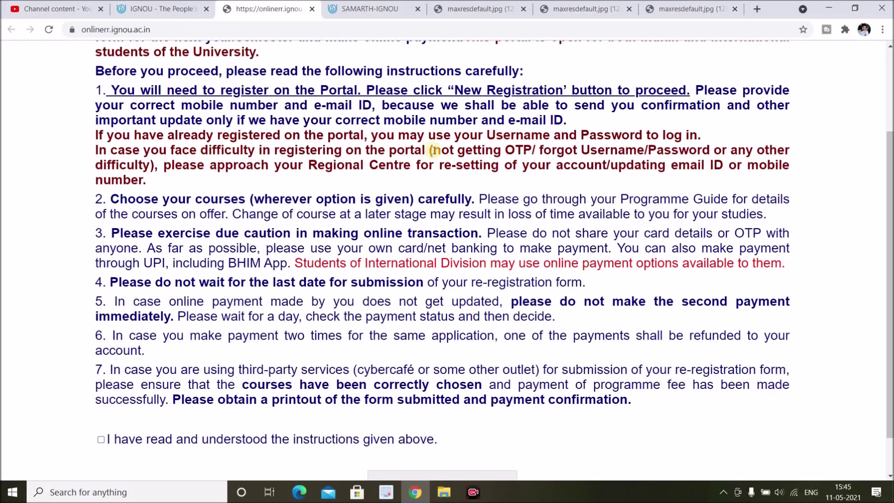
{"action": "left_click", "coordinate": [369, 6]}
{"action": "left_click", "coordinate": [489, 459]}
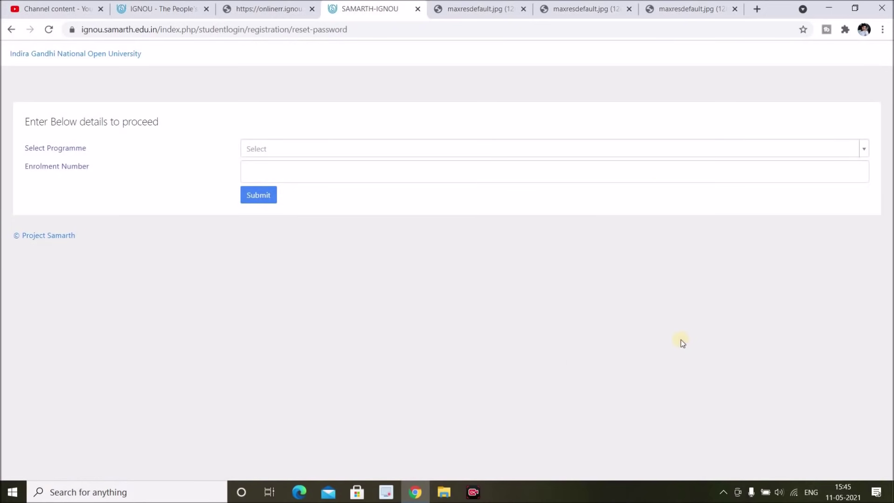
Step: On the re-registration page, highlight the instruction on choosing courses carefully and the one on obtaining a printout and payment confirmation
{"action": "left_click", "coordinate": [258, 8]}
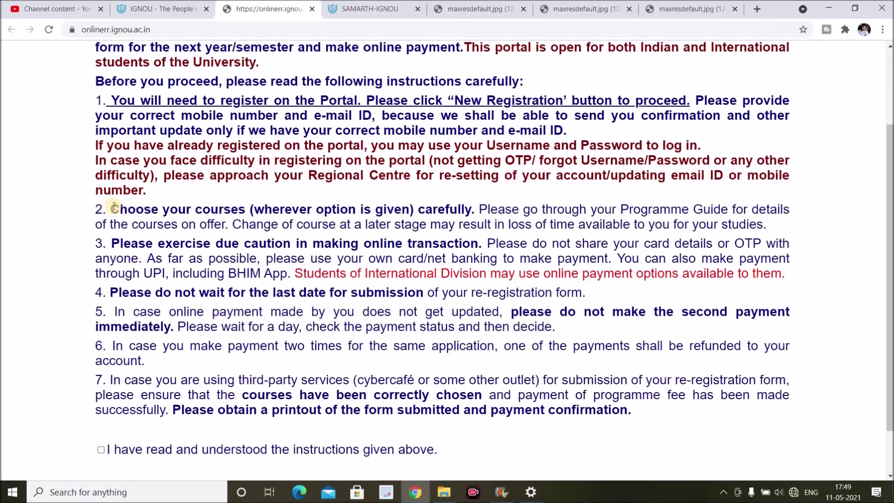
{"action": "left_click_drag", "start_coordinate": [114, 209], "coordinate": [772, 226]}
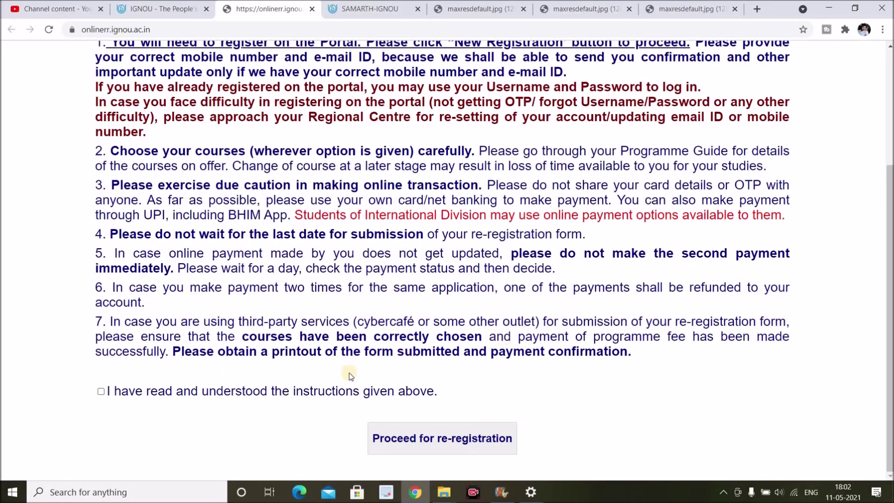
{"action": "left_click_drag", "start_coordinate": [181, 352], "coordinate": [642, 353]}
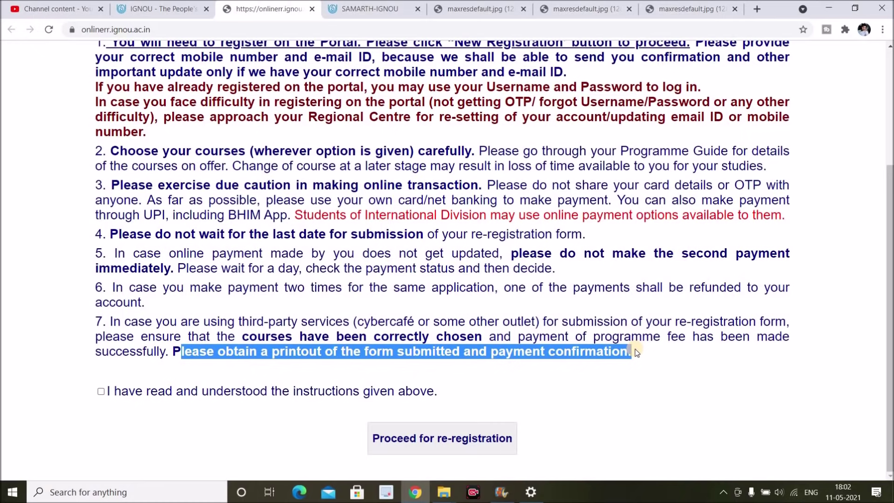
Step: Confirm that the re-registration instructions have been read and understood, and proceed for re-registration
{"action": "scroll", "coordinate": [477, 320], "scroll_direction": "up", "scroll_amount": 2}
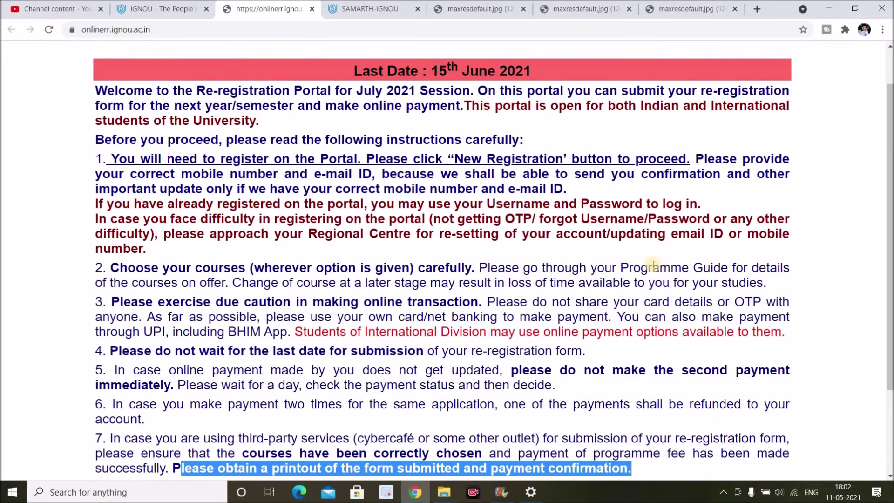
{"action": "scroll", "coordinate": [652, 270], "scroll_direction": "down", "scroll_amount": 2}
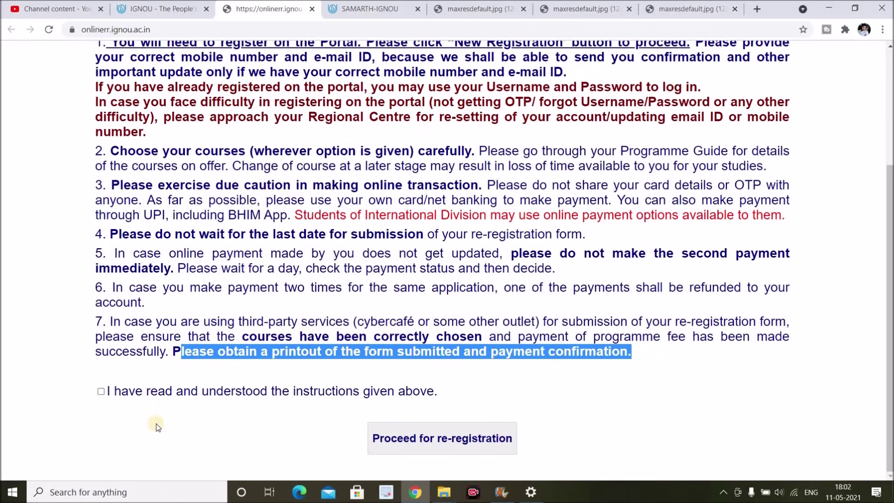
{"action": "left_click", "coordinate": [101, 392]}
{"action": "left_click", "coordinate": [419, 442]}
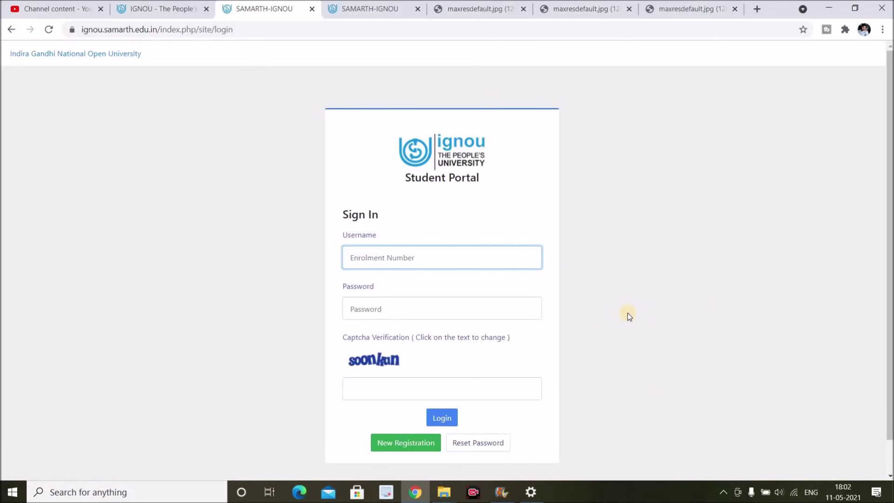
Step: Complete the new student registration form with the programme, name as on the ID card, enrolment number and captcha, and submit it
{"action": "scroll", "coordinate": [629, 316], "scroll_direction": "down", "scroll_amount": 1}
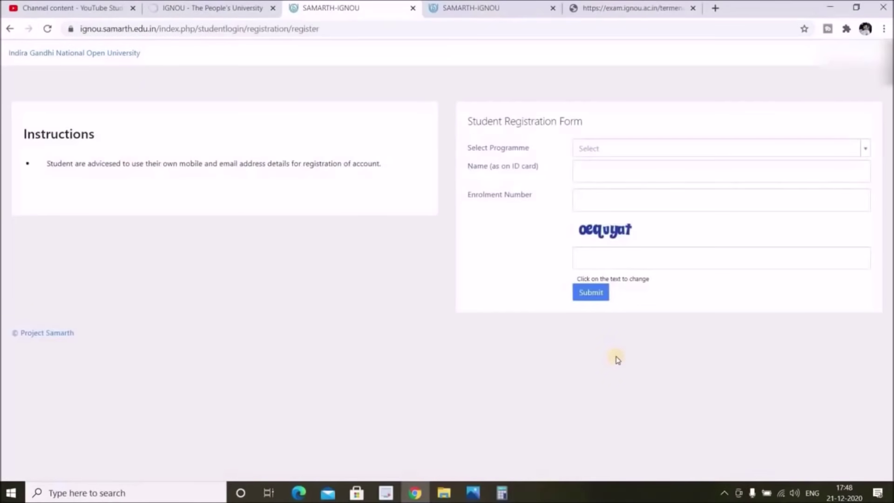
{"action": "left_click", "coordinate": [705, 148]}
{"action": "scroll", "coordinate": [708, 233], "scroll_direction": "down", "scroll_amount": 3}
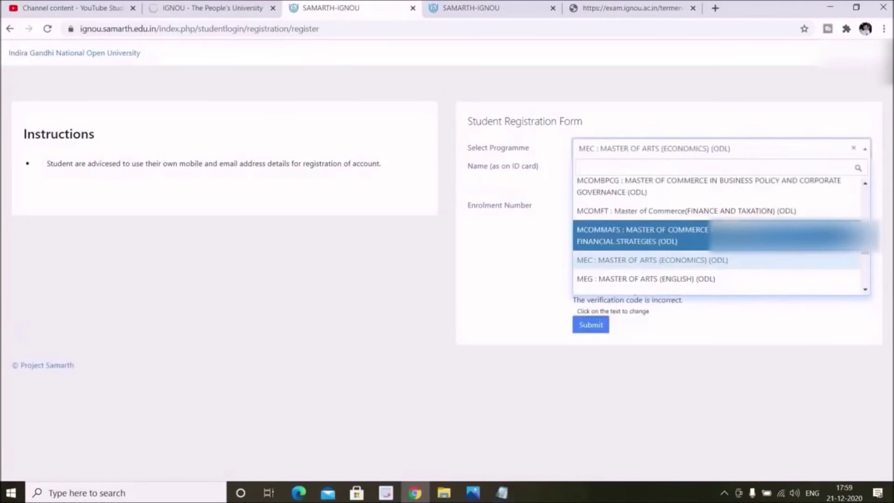
{"action": "scroll", "coordinate": [723, 226], "scroll_direction": "down", "scroll_amount": 5}
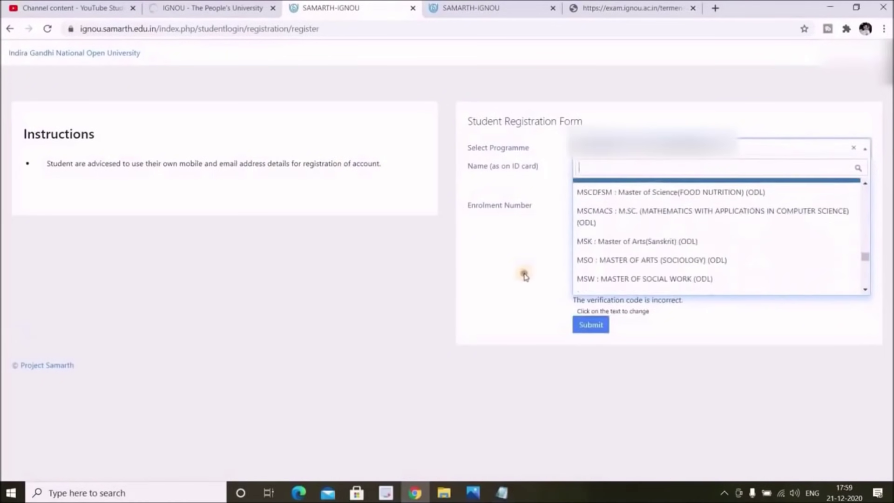
{"action": "left_click", "coordinate": [581, 187]}
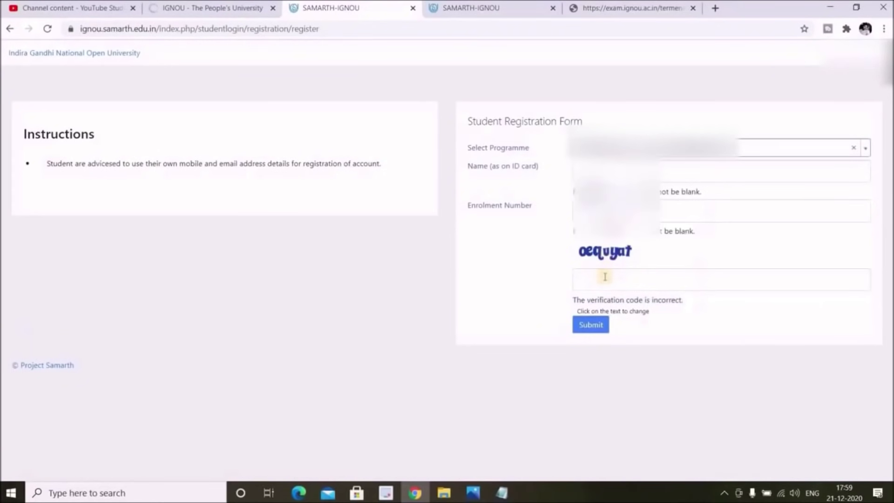
{"action": "left_click", "coordinate": [599, 328]}
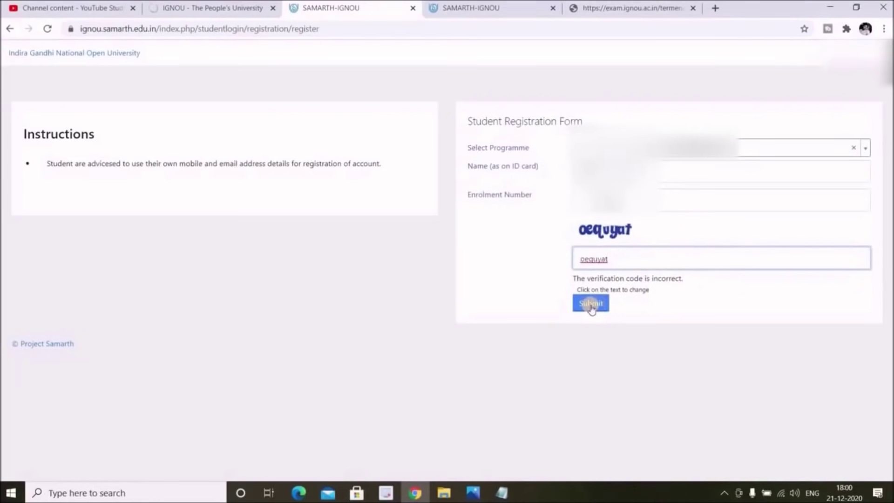
{"action": "left_click", "coordinate": [590, 305]}
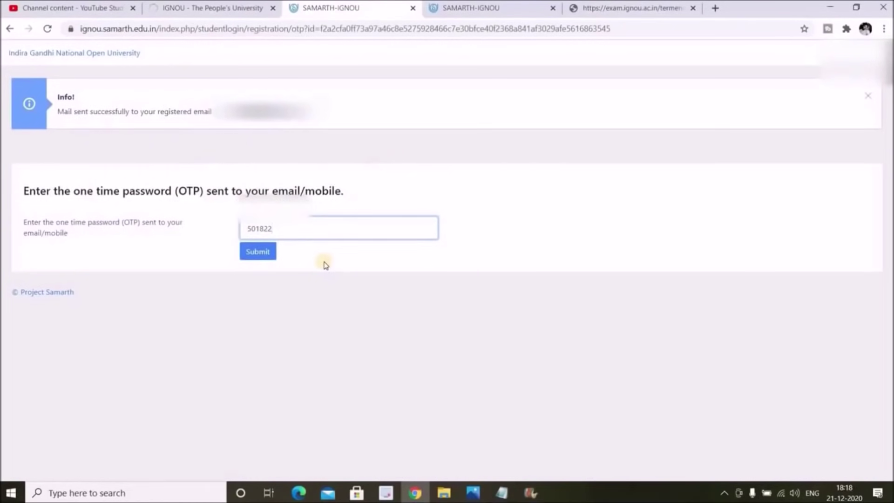
Step: Submit the one-time password for verification, and set and confirm the account password
{"action": "left_click", "coordinate": [254, 254]}
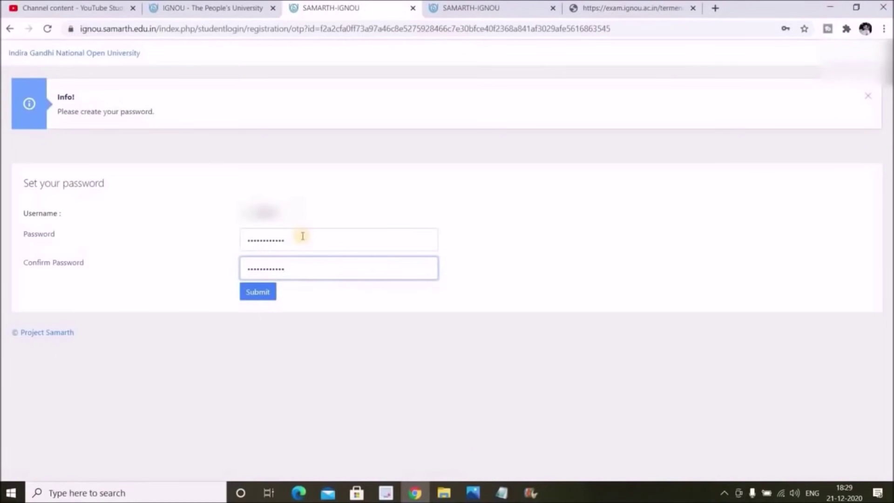
{"action": "left_click", "coordinate": [256, 298]}
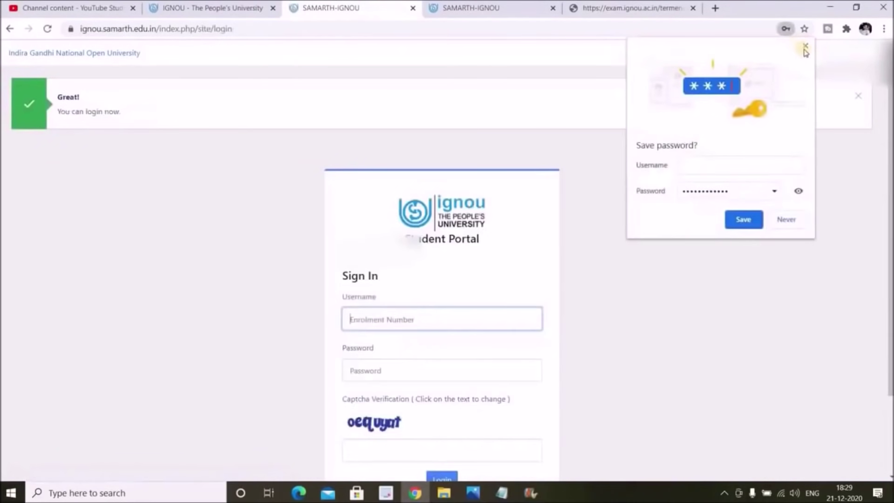
Step: Dismiss the save-password offer and sign in to the student portal with the enrolment number, account password and captcha
{"action": "left_click", "coordinate": [84, 145]}
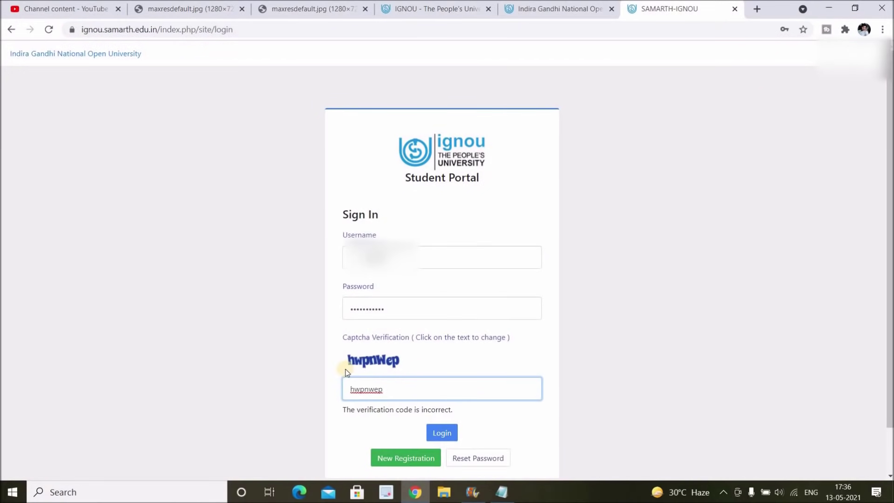
{"action": "left_click", "coordinate": [437, 434]}
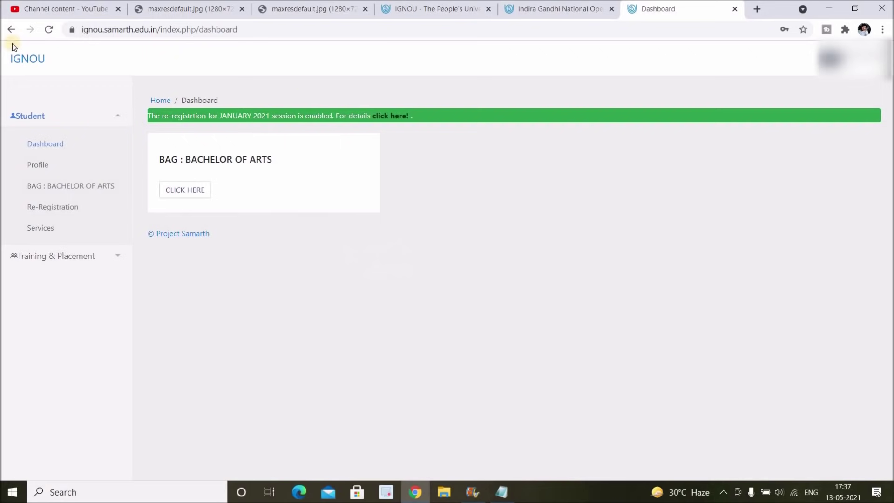
Step: View the two re-registration guide thumbnails, one for old and new students and one for the new portal changes
{"action": "left_click", "coordinate": [186, 8]}
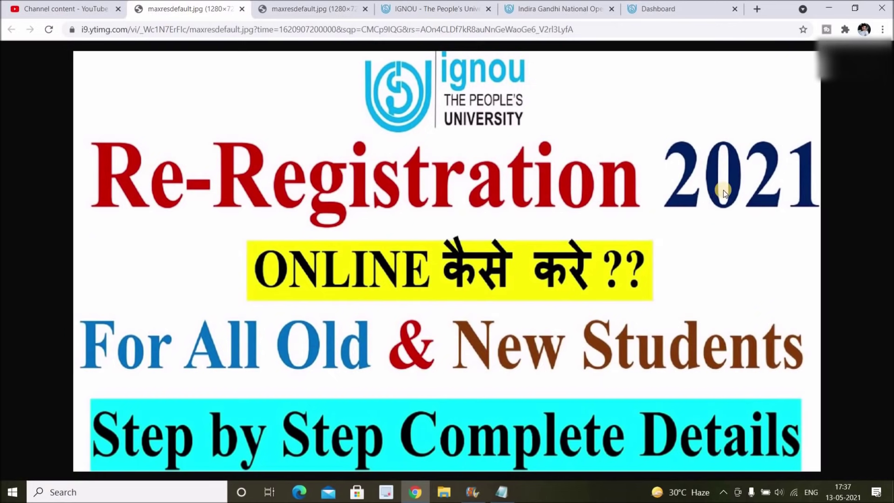
{"action": "left_click", "coordinate": [345, 4]}
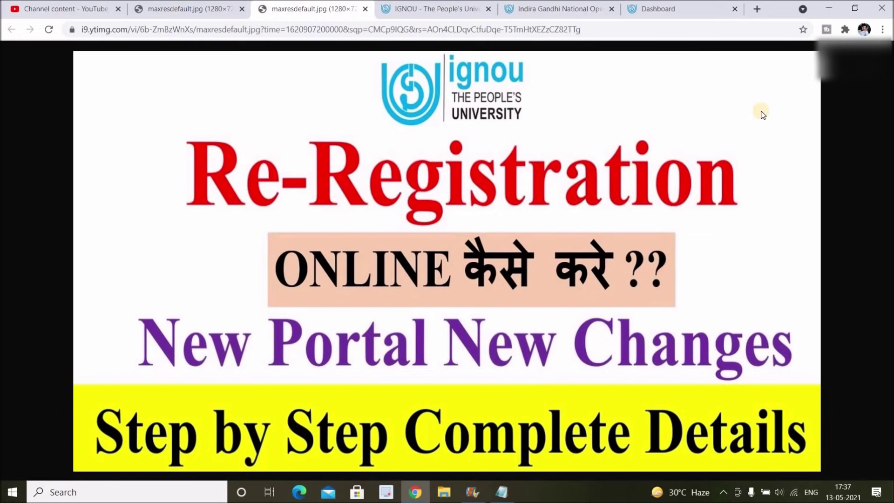
{"action": "left_click", "coordinate": [177, 8]}
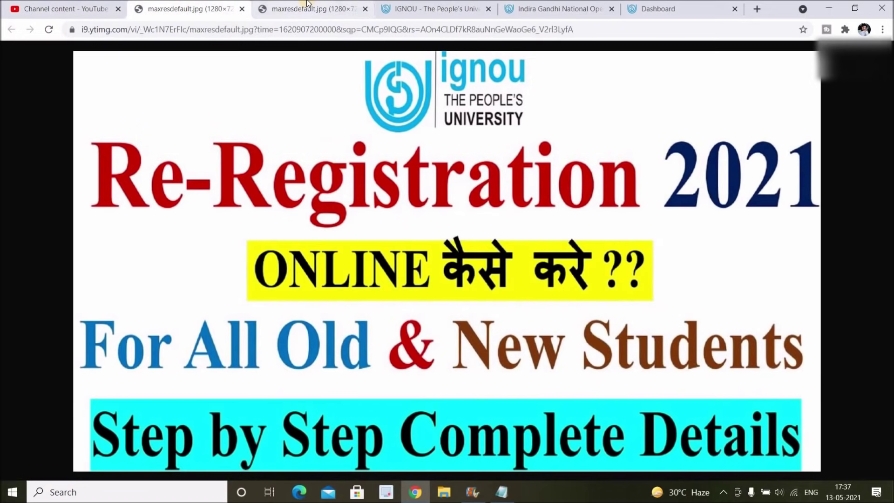
{"action": "left_click", "coordinate": [307, 3]}
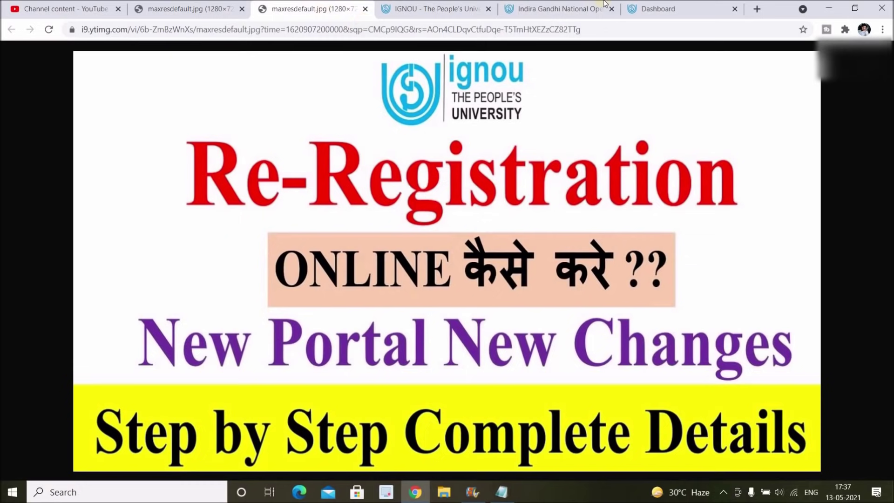
Step: Return to the student dashboard and open the programme page for BAG : BACHELOR OF ARTS
{"action": "left_click", "coordinate": [661, 9]}
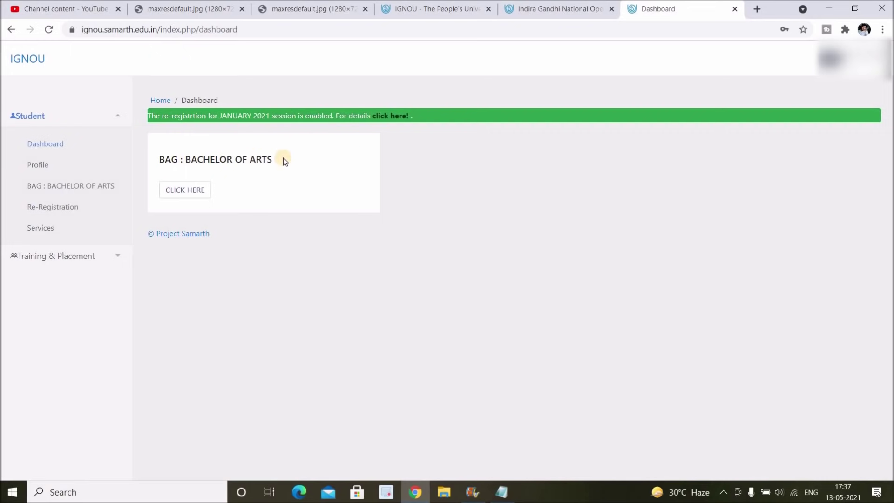
{"action": "left_click", "coordinate": [197, 194]}
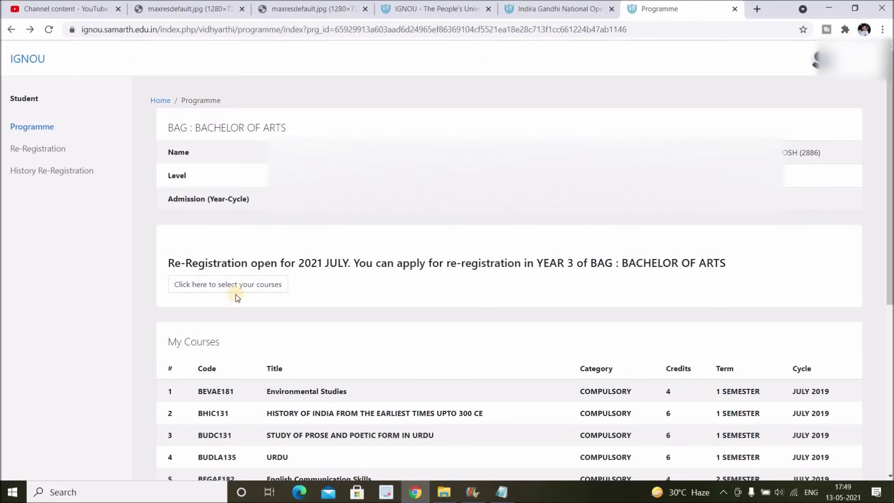
Step: Open the Year 3 course selection for BAG : BACHELOR OF ARTS and start updating it
{"action": "left_click", "coordinate": [243, 286]}
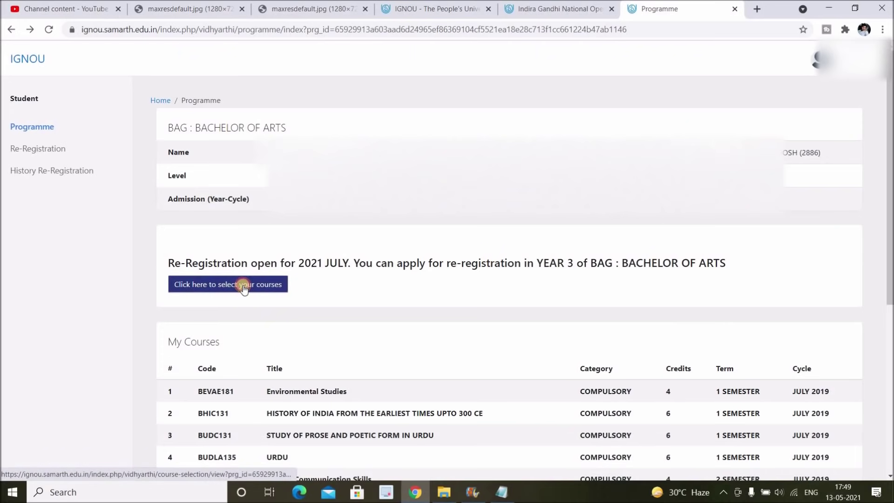
{"action": "left_click", "coordinate": [829, 130]}
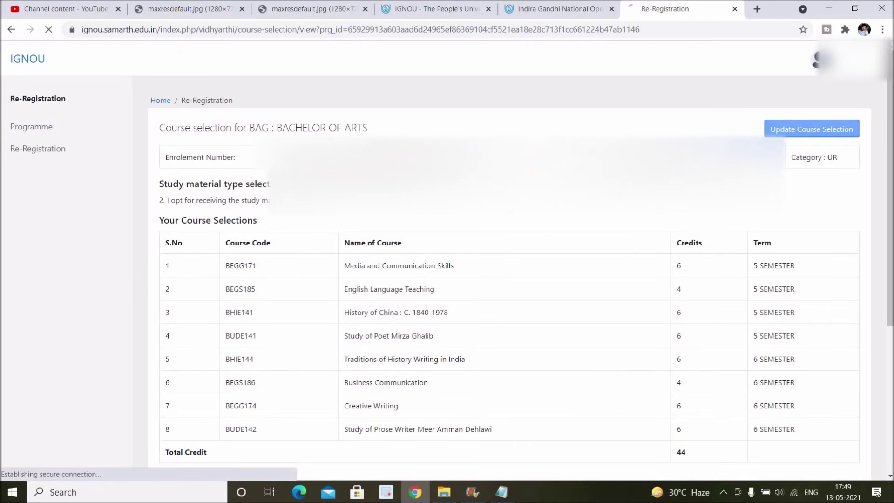
{"action": "left_click", "coordinate": [703, 211]}
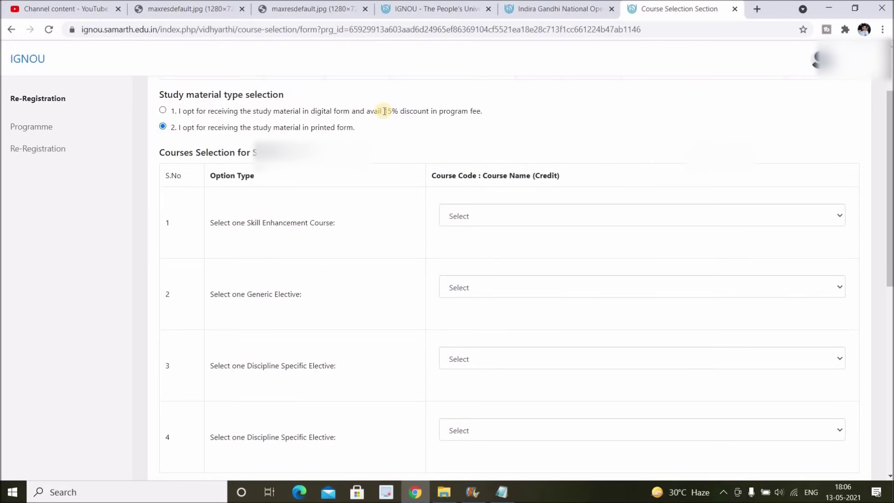
Step: Examine the 15% discount offered for digital study material and the Semester 5 Skill Enhancement Course choices
{"action": "left_click_drag", "start_coordinate": [383, 112], "coordinate": [400, 111]}
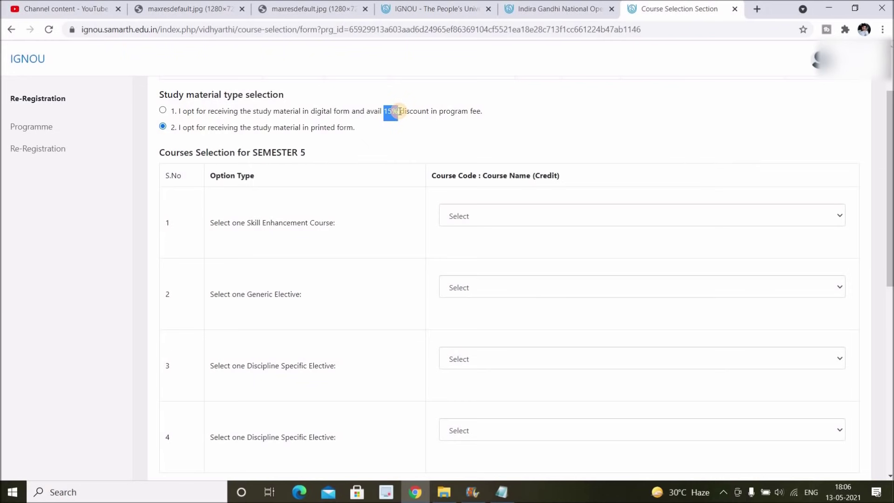
{"action": "left_click", "coordinate": [396, 144]}
{"action": "left_click_drag", "start_coordinate": [890, 139], "coordinate": [890, 160]}
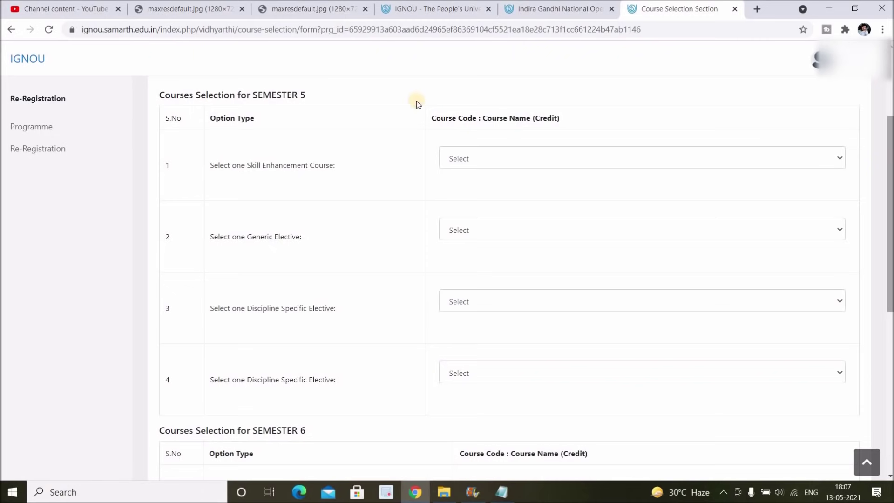
{"action": "left_click", "coordinate": [526, 157]}
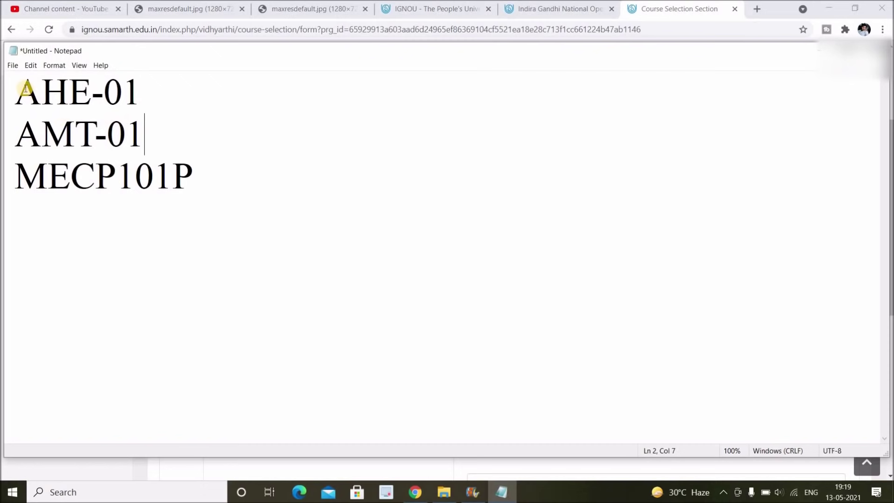
Step: In Notepad, highlight the sample course codes AHE-01, AMT-01 and MECP101P one after another, and return to the course selection form in Chrome
{"action": "left_click", "coordinate": [155, 79]}
{"action": "key", "text": "Home"}
{"action": "key", "text": "shift+Right"}
{"action": "key", "text": "shift+Right"}
{"action": "key", "text": "shift+Right"}
{"action": "key", "text": "shift+Right"}
{"action": "key", "text": "shift+Right"}
{"action": "key", "text": "shift+Right"}
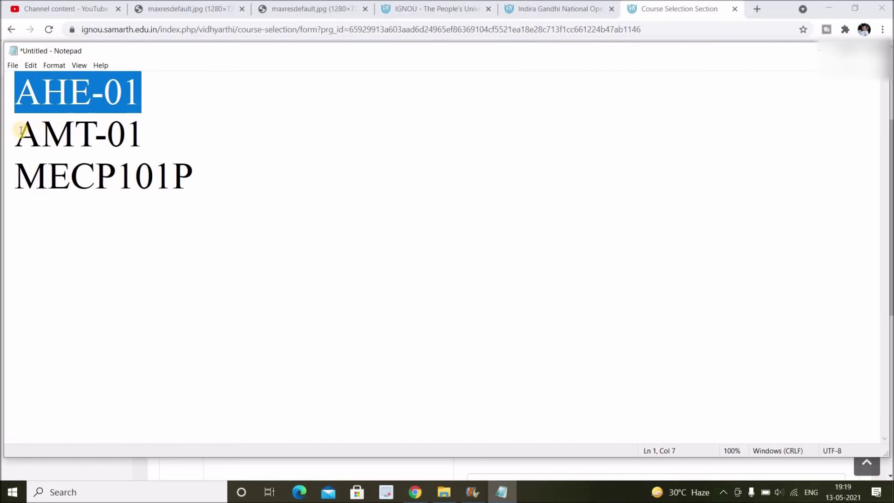
{"action": "left_click", "coordinate": [152, 126]}
{"action": "key", "text": "Home"}
{"action": "key", "text": "shift+Right"}
{"action": "key", "text": "shift+Right"}
{"action": "key", "text": "shift+Right"}
{"action": "key", "text": "shift+Right"}
{"action": "key", "text": "shift+Right"}
{"action": "key", "text": "shift+Right"}
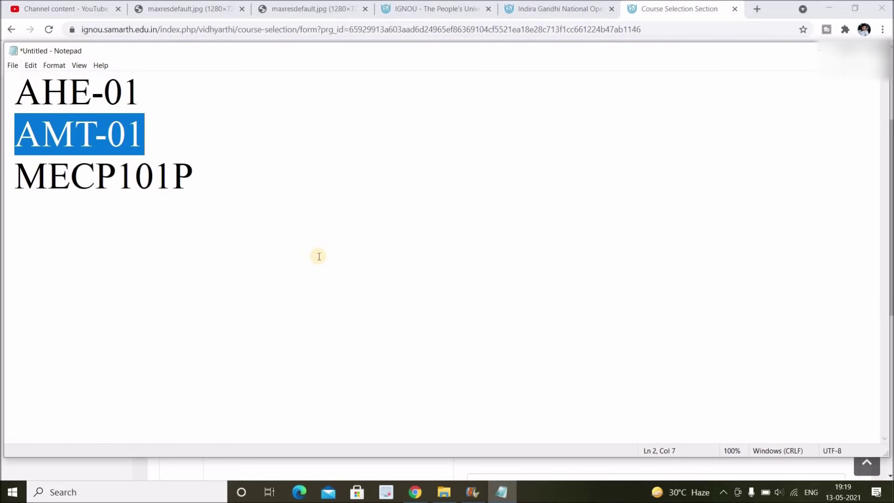
{"action": "left_click", "coordinate": [198, 180]}
{"action": "key", "text": "Home"}
{"action": "key", "text": "shift+Right"}
{"action": "key", "text": "shift+Right"}
{"action": "key", "text": "shift+Right"}
{"action": "key", "text": "shift+Right"}
{"action": "key", "text": "shift+Right"}
{"action": "key", "text": "shift+Right"}
{"action": "key", "text": "shift+Right"}
{"action": "key", "text": "shift+Right"}
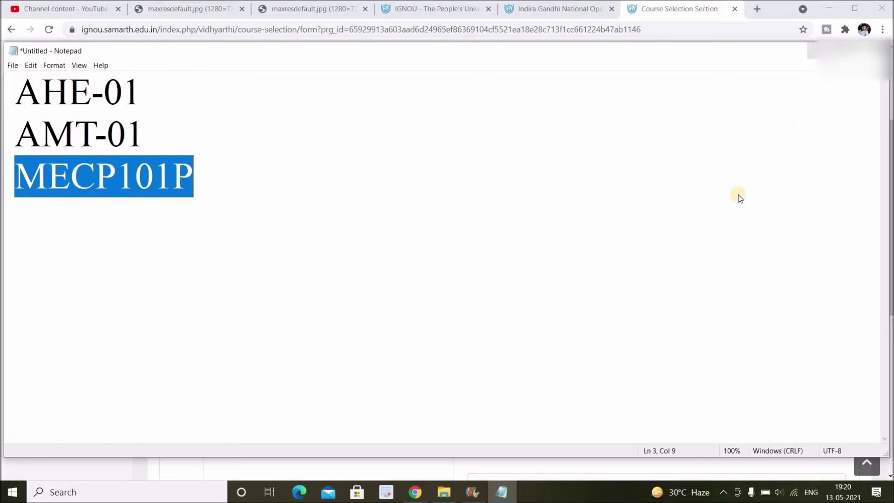
{"action": "key", "text": "alt+Tab"}
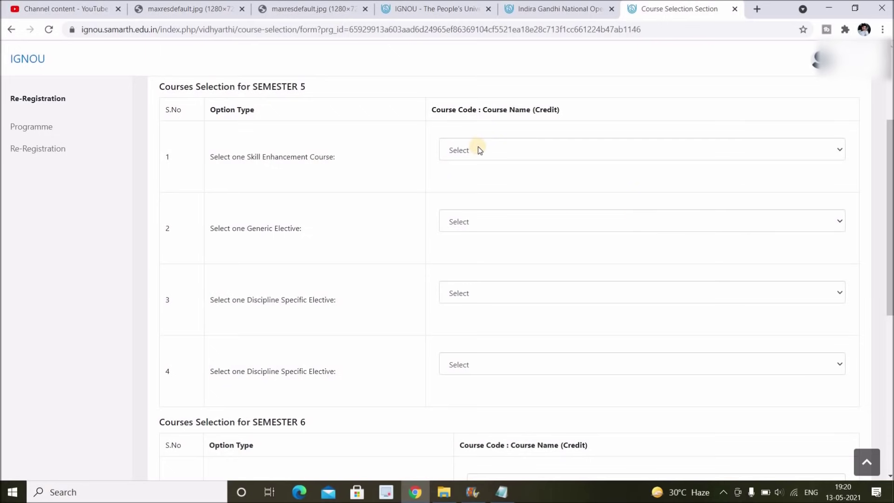
Step: For Semester 5, choose BEGS185 : English Language Teaching as the Skill Enhancement Course and BEGG171 : Media and Communication Skills as the Generic Elective
{"action": "left_click", "coordinate": [510, 154]}
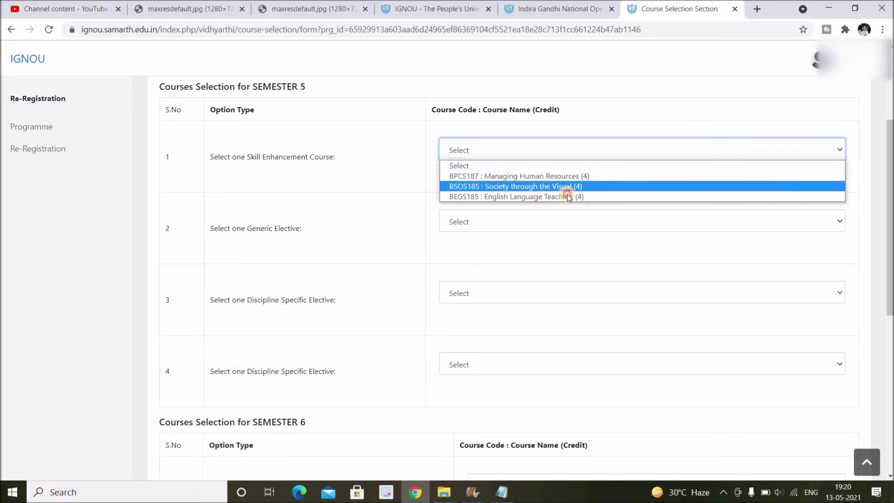
{"action": "left_click", "coordinate": [569, 197]}
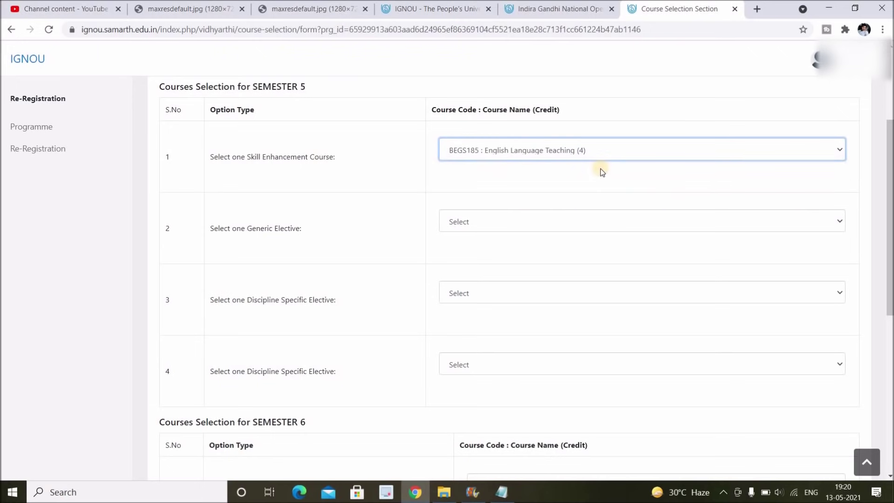
{"action": "left_click", "coordinate": [498, 222]}
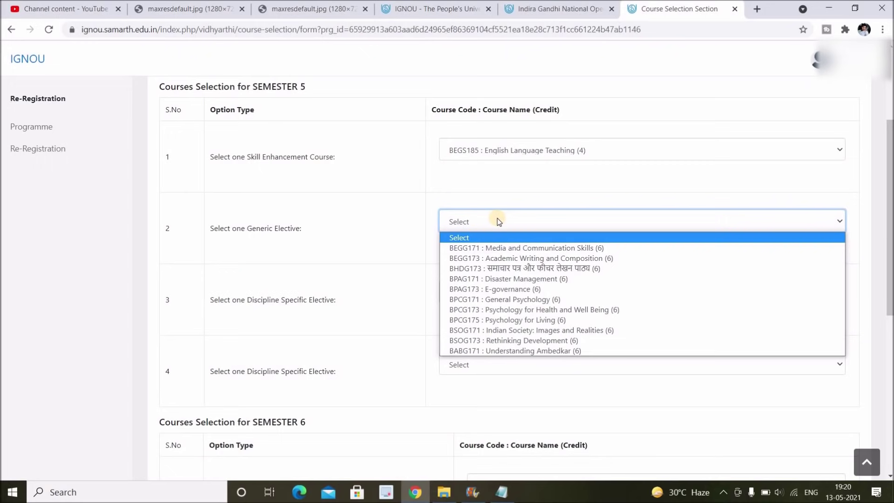
{"action": "left_click", "coordinate": [534, 248]}
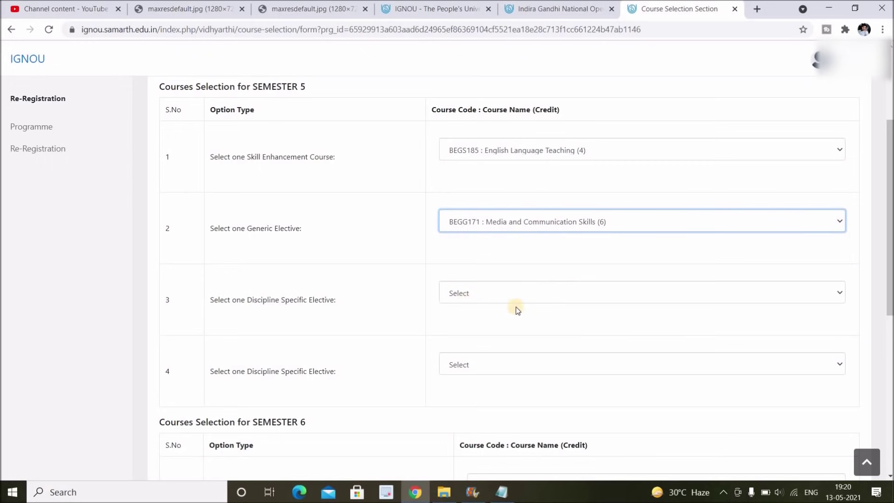
Step: Choose BHIE141 : History of China and BUDE141 : Study of Poet Mirza Ghalib as the two Semester 5 Discipline Specific Electives
{"action": "left_click", "coordinate": [518, 297]}
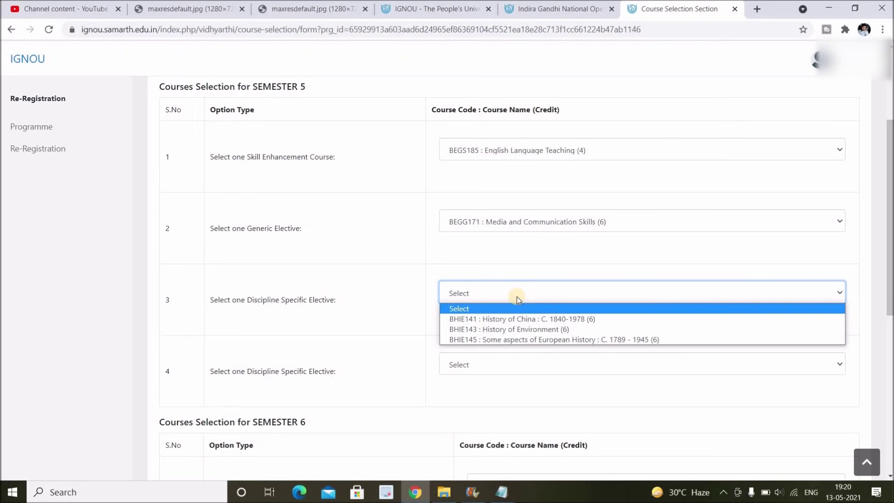
{"action": "left_click", "coordinate": [535, 318]}
{"action": "left_click", "coordinate": [506, 366]}
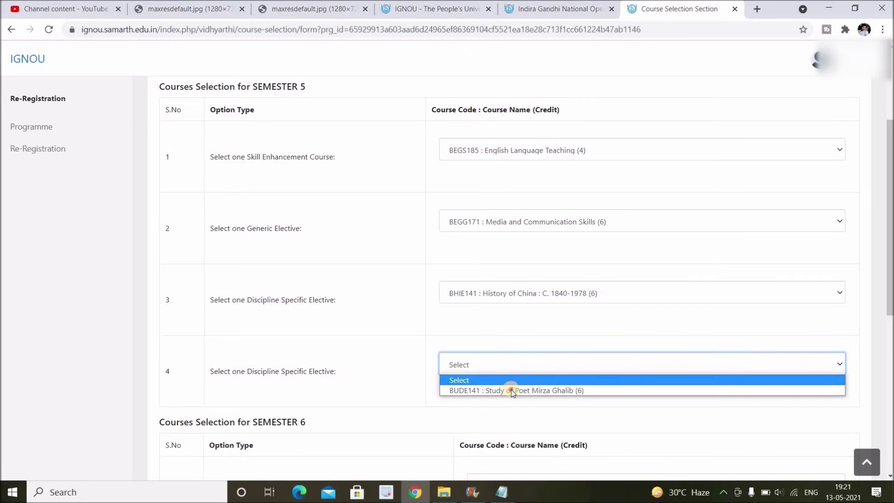
{"action": "left_click", "coordinate": [559, 392]}
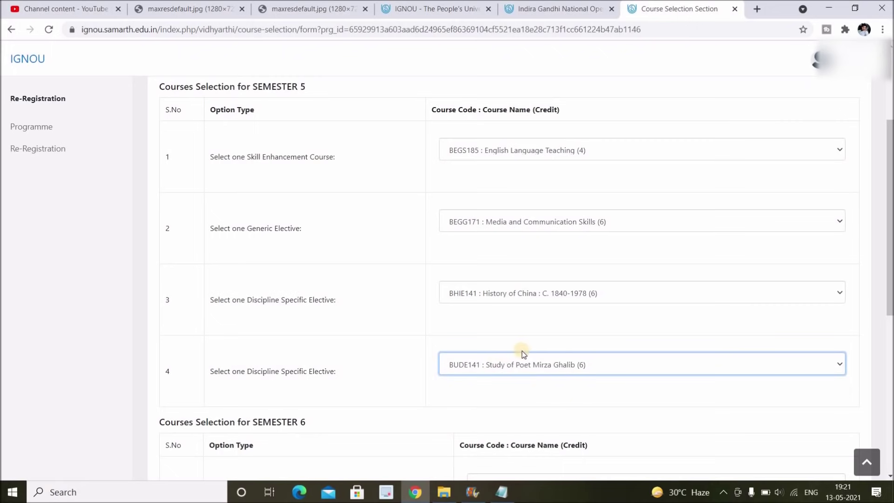
Step: For Semester 6, choose BHIE142 : History of Modern East Asia as the first Discipline Specific Elective and BEGS186 : Business Communication as the Skill Enhancement Course
{"action": "scroll", "coordinate": [525, 351], "scroll_direction": "down", "scroll_amount": 7}
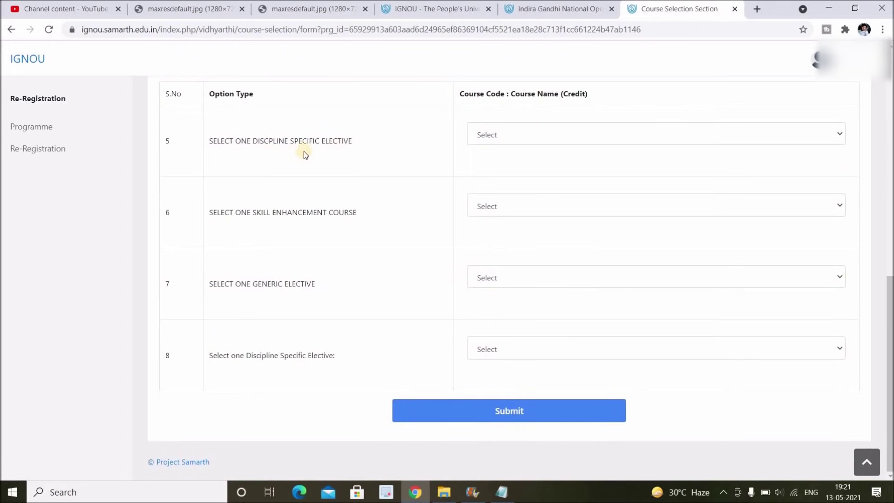
{"action": "left_click", "coordinate": [546, 138]}
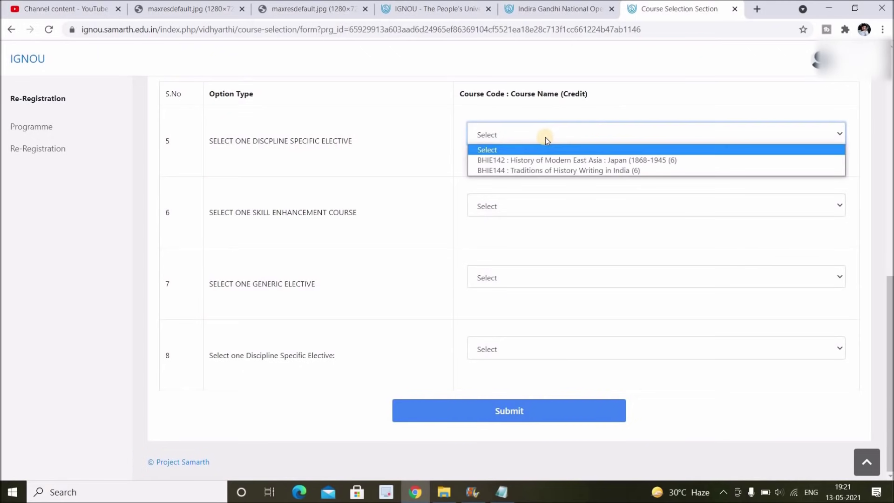
{"action": "left_click", "coordinate": [557, 159]}
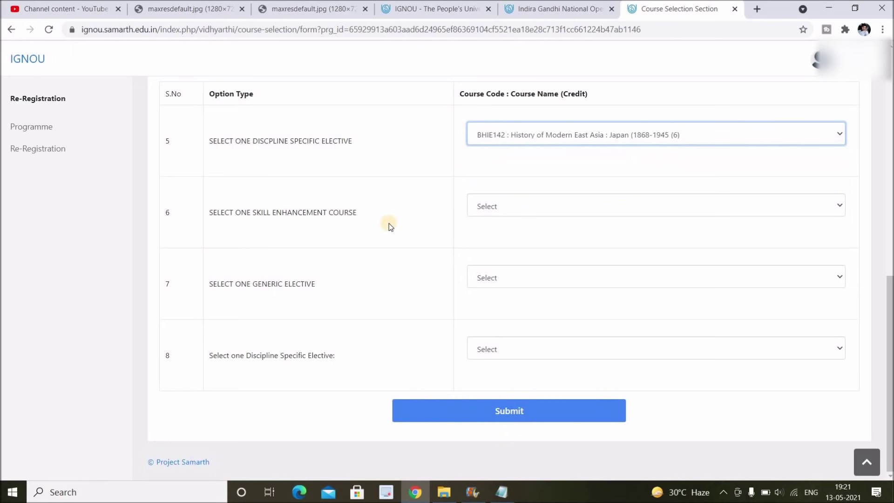
{"action": "left_click", "coordinate": [549, 206]}
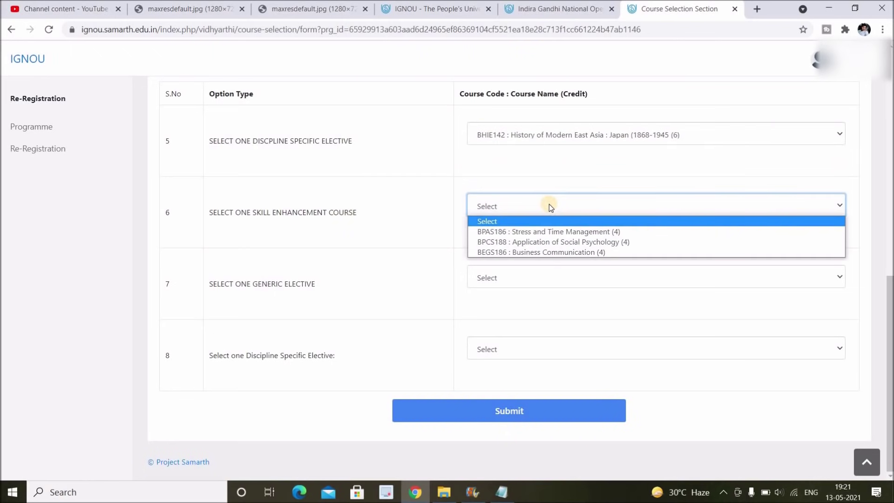
{"action": "left_click", "coordinate": [641, 252]}
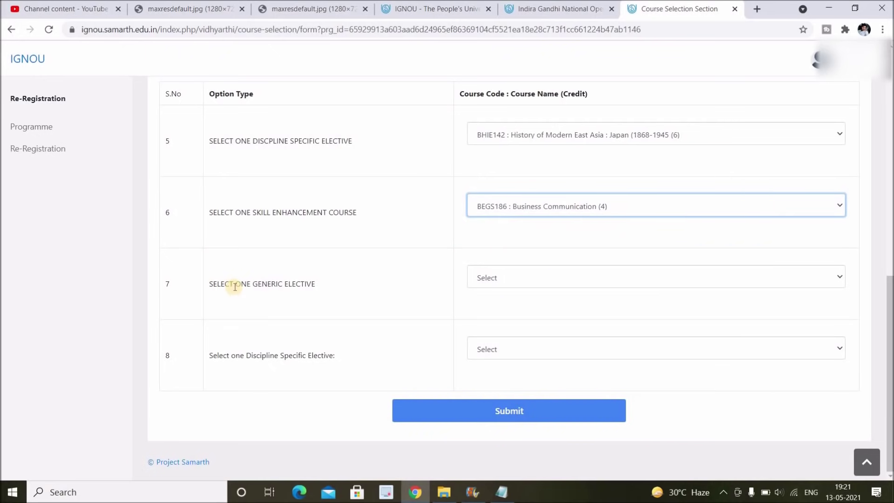
Step: Choose BEGG174 : Creative Writing as Semester 6 Generic Elective and BUDE142 : Study of Prose Writer Meer Amman Dehlawi as the last elective, and submit the selection
{"action": "left_click", "coordinate": [541, 280]}
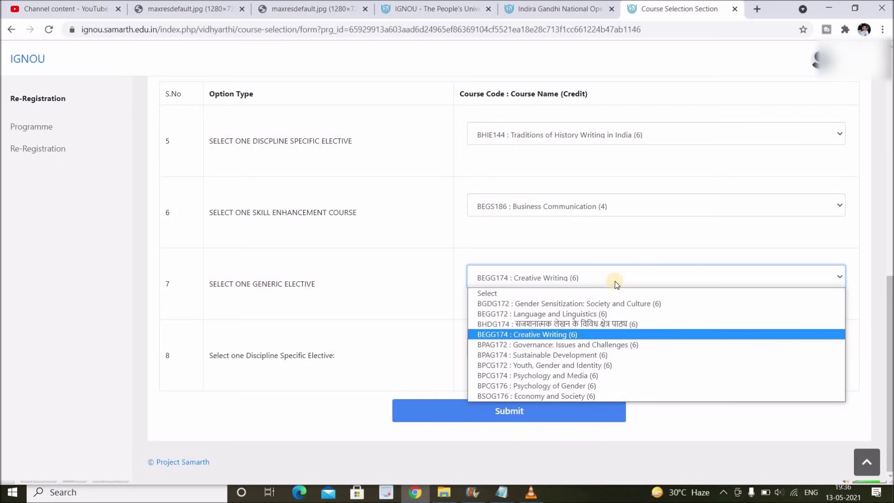
{"action": "left_click", "coordinate": [608, 335]}
{"action": "left_click", "coordinate": [614, 354]}
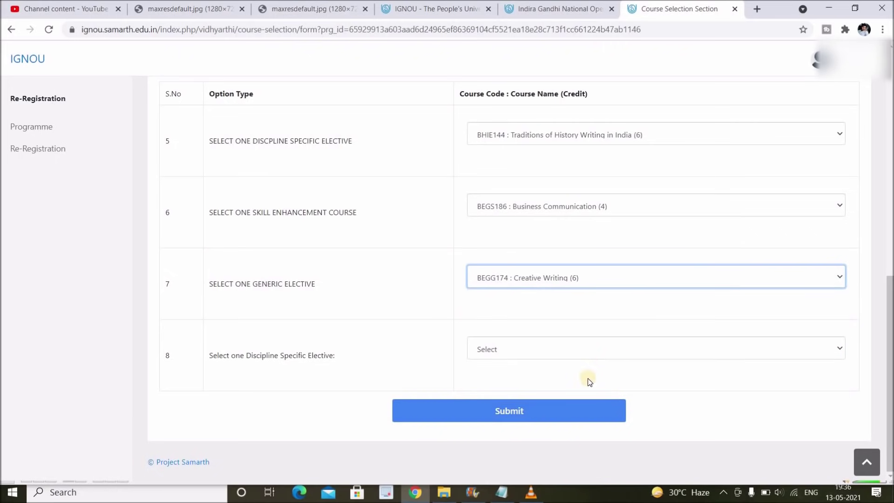
{"action": "left_click", "coordinate": [588, 378]}
{"action": "left_click", "coordinate": [504, 417]}
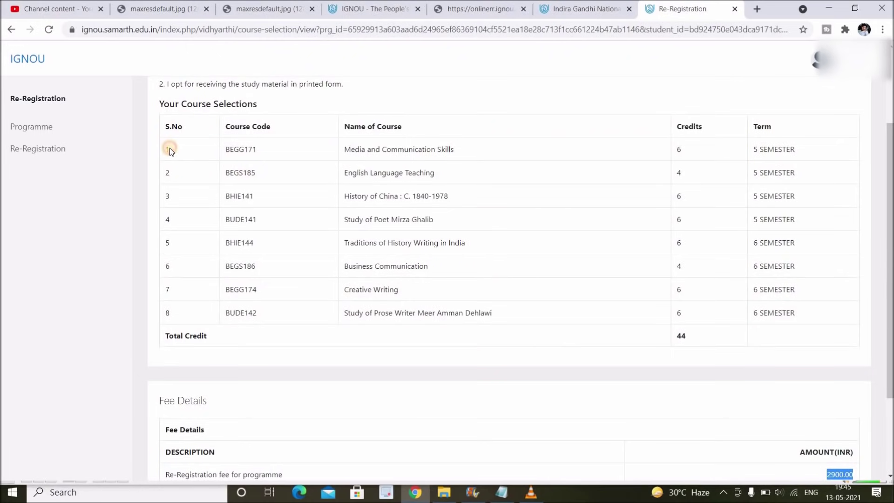
Step: Review the submitted course list, total credits and re-registration fee, and proceed to pay the fee through Gateway I
{"action": "left_click_drag", "start_coordinate": [168, 149], "coordinate": [695, 335]}
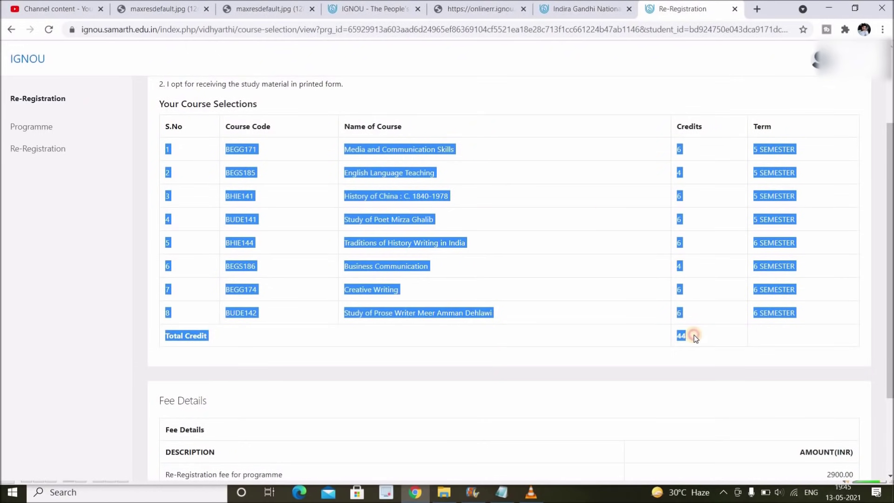
{"action": "left_click", "coordinate": [636, 358]}
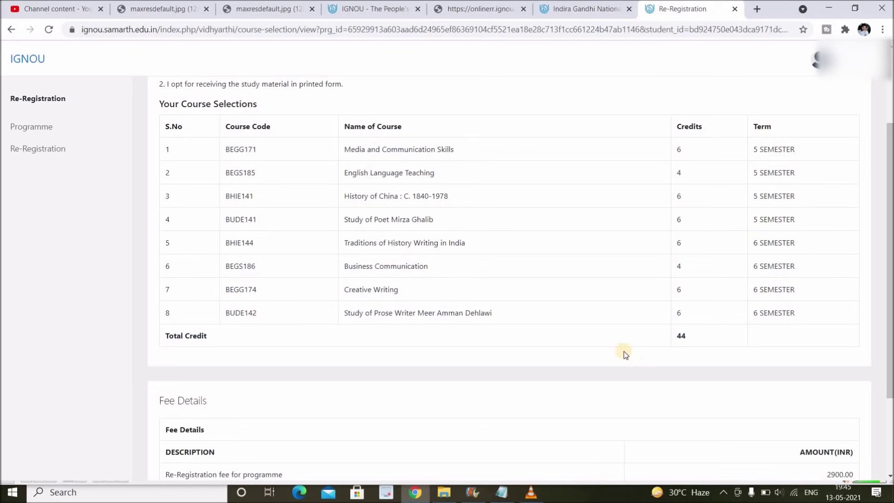
{"action": "scroll", "coordinate": [636, 358], "scroll_direction": "down", "scroll_amount": 3}
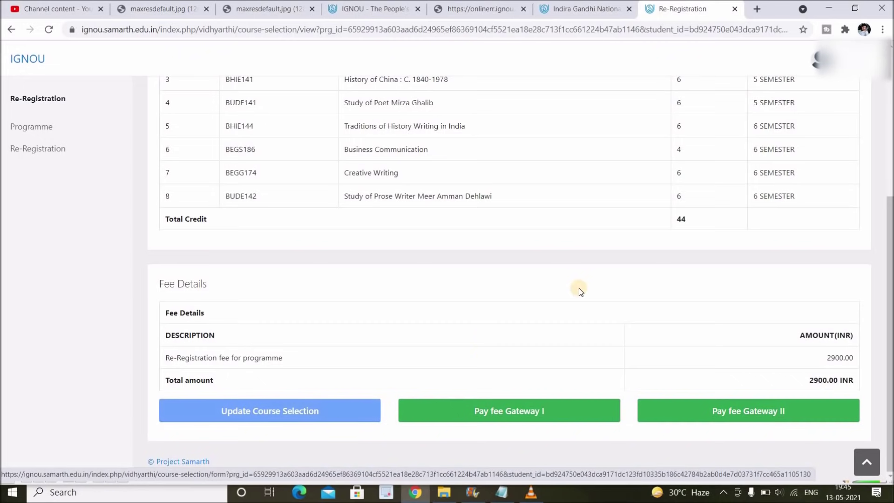
{"action": "scroll", "coordinate": [371, 209], "scroll_direction": "up", "scroll_amount": 1}
{"action": "scroll", "coordinate": [371, 208], "scroll_direction": "up", "scroll_amount": 2}
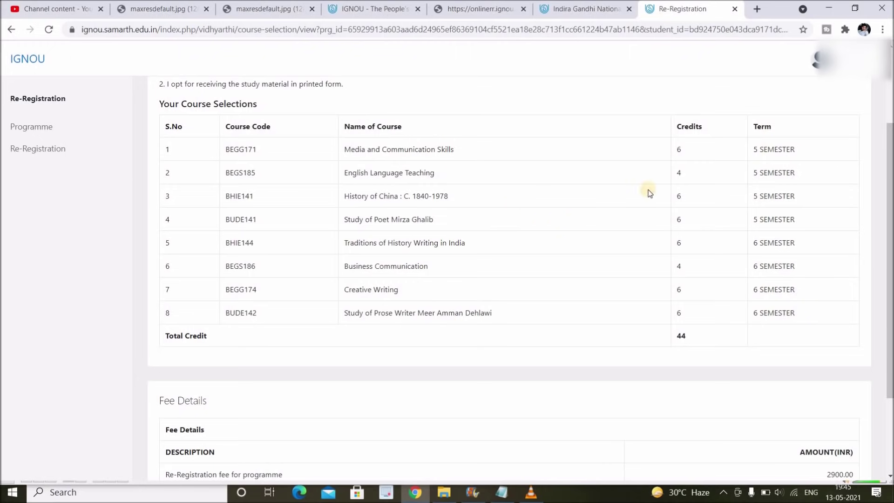
{"action": "scroll", "coordinate": [492, 302], "scroll_direction": "down", "scroll_amount": 3}
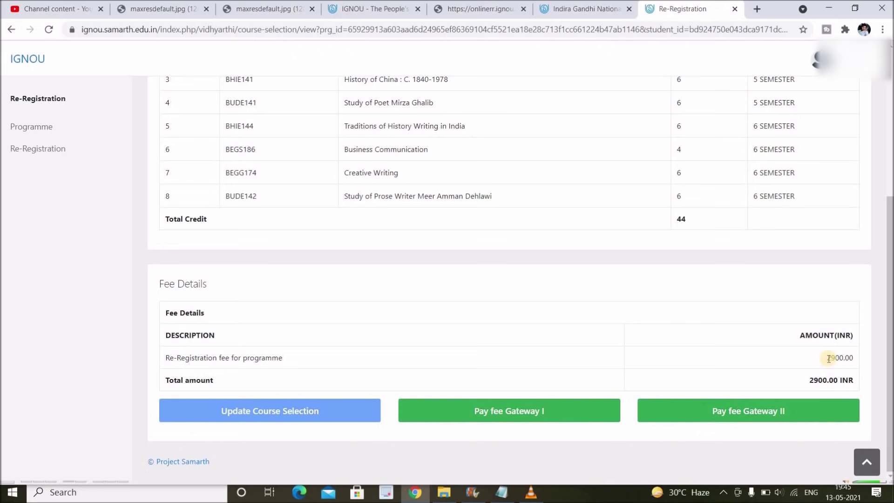
{"action": "left_click_drag", "start_coordinate": [828, 359], "coordinate": [855, 360]}
{"action": "left_click", "coordinate": [529, 410]}
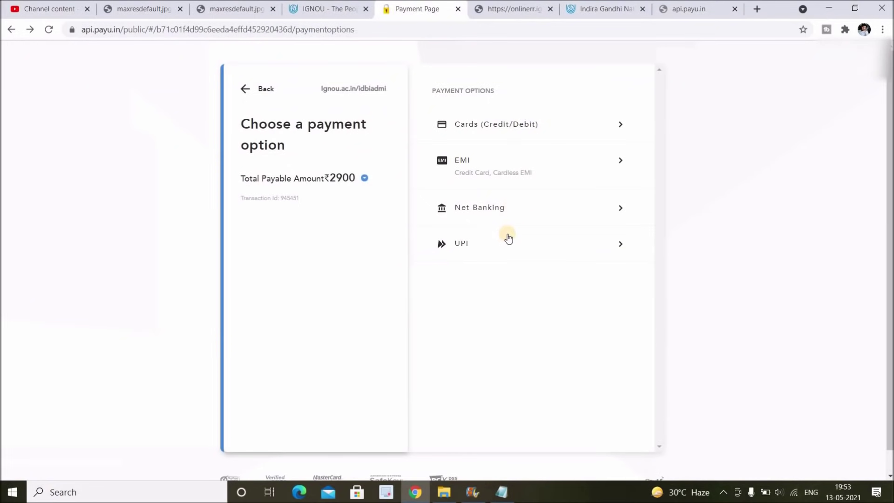
Step: Examine the EMI payment option with its credit card banks and the UPI option, returning to the list of payment options
{"action": "left_click", "coordinate": [489, 166]}
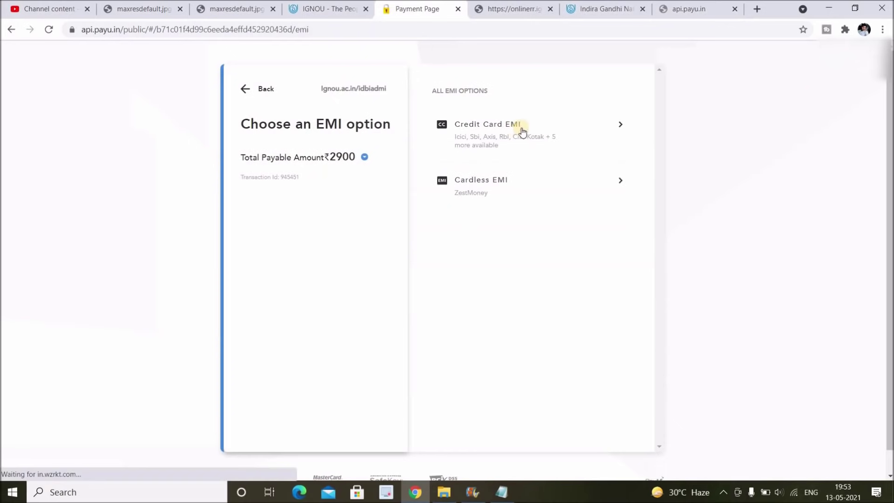
{"action": "left_click", "coordinate": [513, 165]}
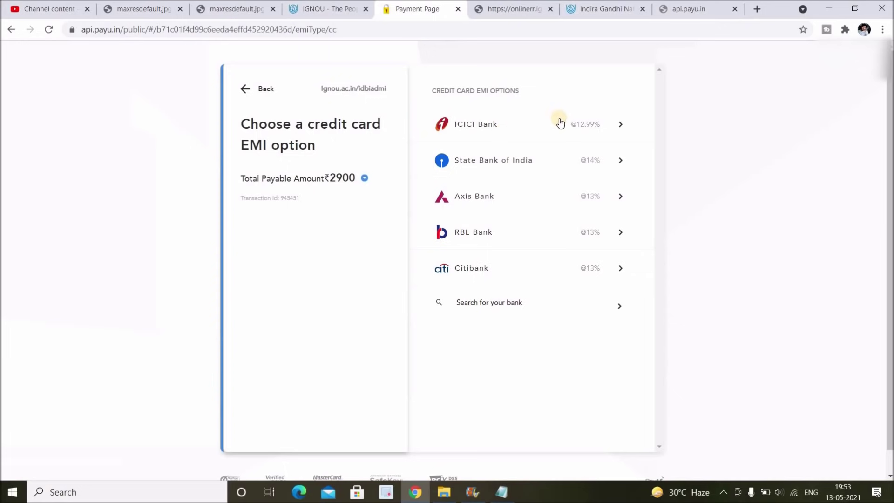
{"action": "left_click", "coordinate": [245, 89]}
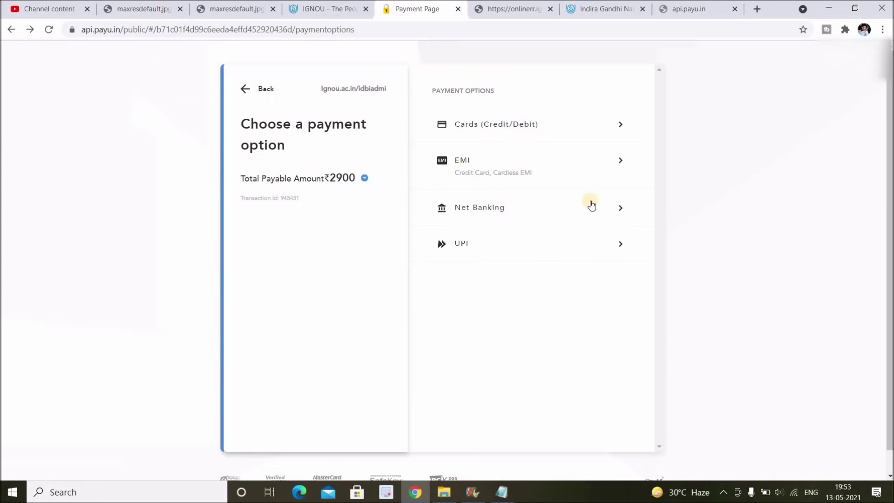
{"action": "left_click", "coordinate": [489, 251]}
{"action": "left_click", "coordinate": [251, 91]}
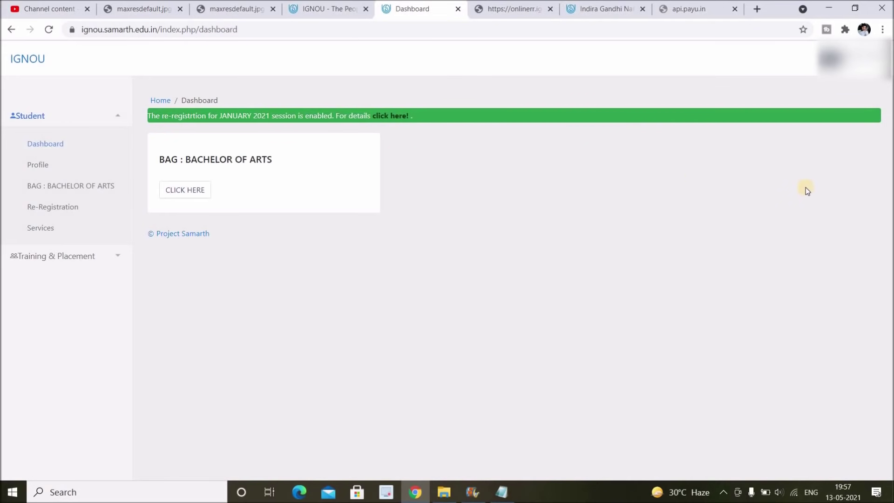
Step: Open the re-registration history and check the status of the July 2020 and July 2021 Bachelor of Arts applications
{"action": "left_click", "coordinate": [59, 209]}
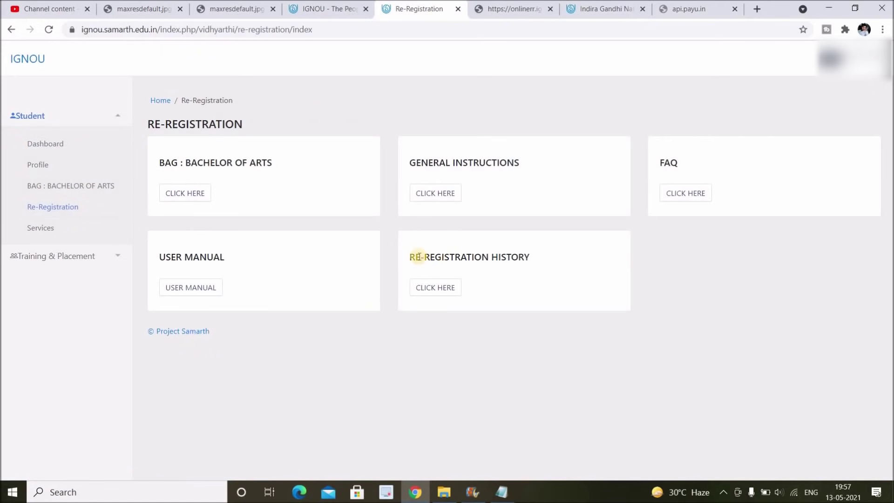
{"action": "triple_click", "coordinate": [534, 262]}
{"action": "left_click", "coordinate": [442, 288]}
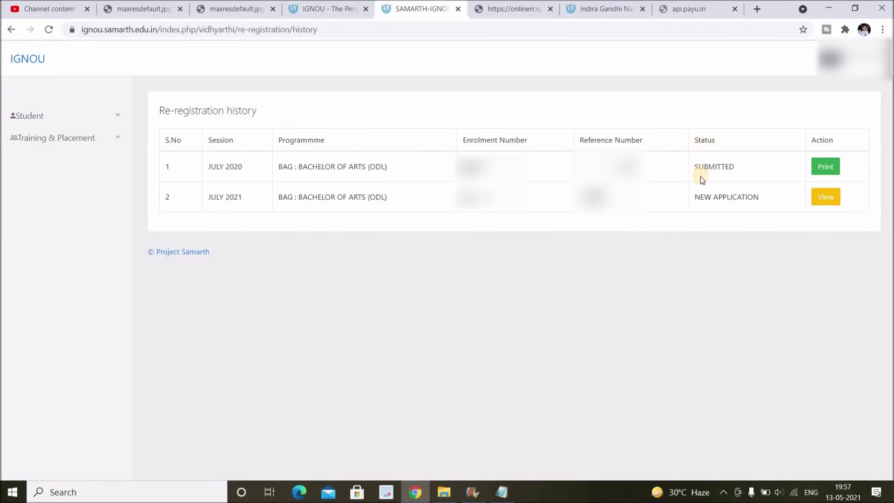
{"action": "left_click_drag", "start_coordinate": [700, 169], "coordinate": [748, 170]}
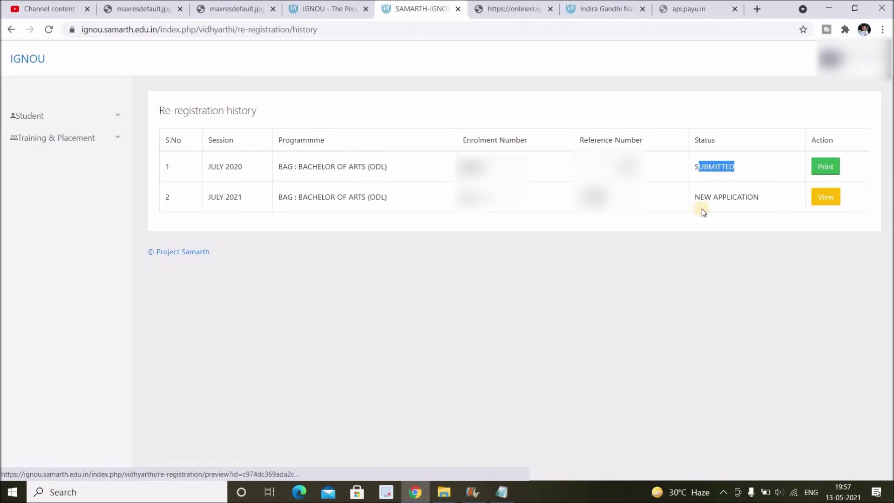
{"action": "left_click_drag", "start_coordinate": [700, 200], "coordinate": [765, 194]}
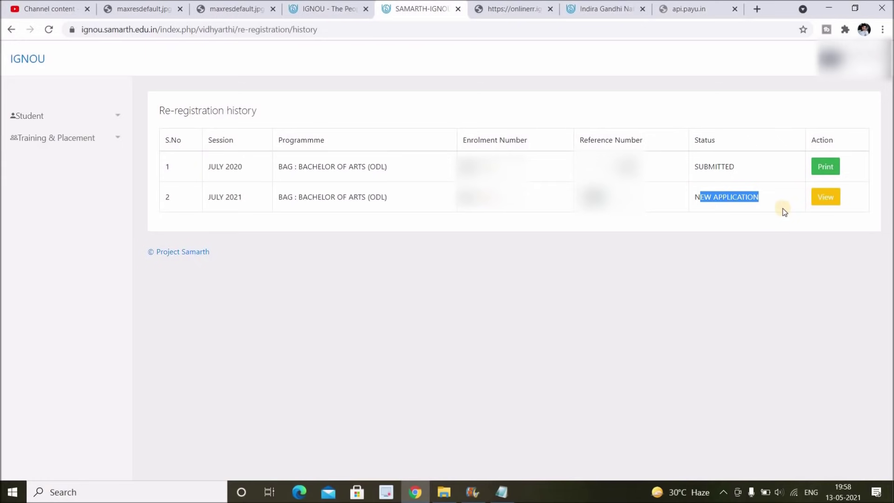
{"action": "left_click", "coordinate": [701, 196]}
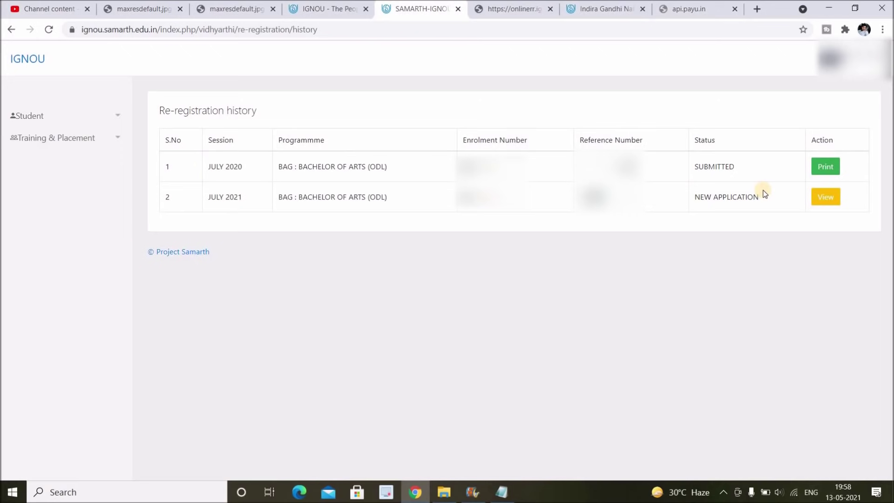
{"action": "left_click", "coordinate": [355, 6]}
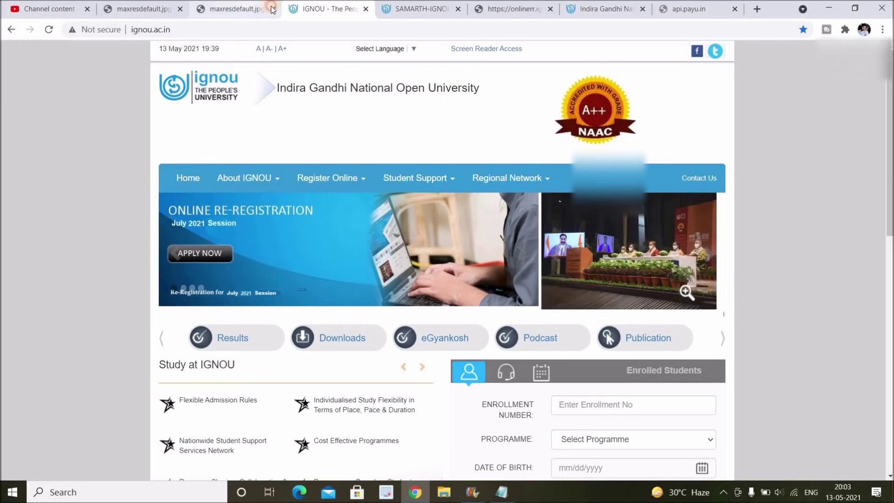
{"action": "left_click", "coordinate": [246, 3]}
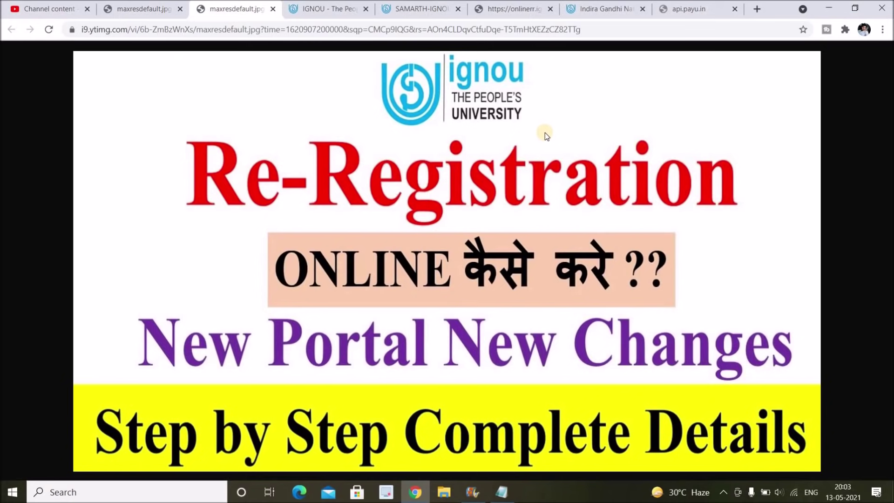
{"action": "left_click", "coordinate": [131, 6]}
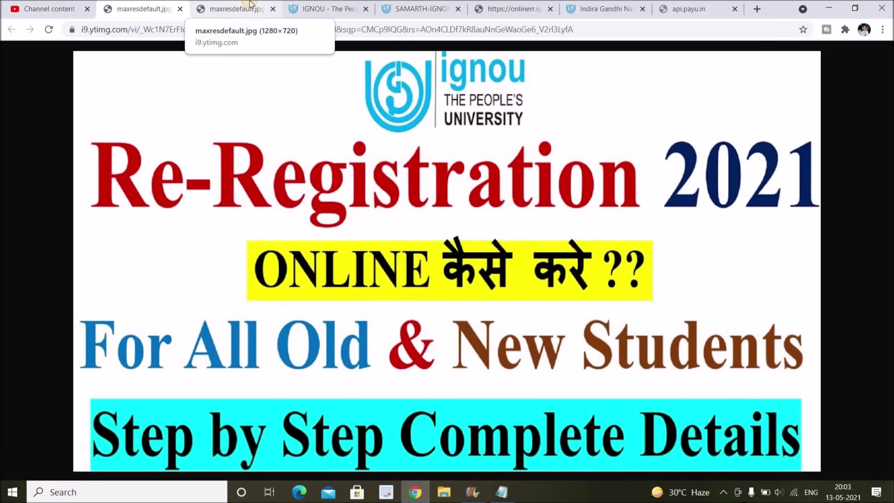
{"action": "left_click", "coordinate": [251, 4]}
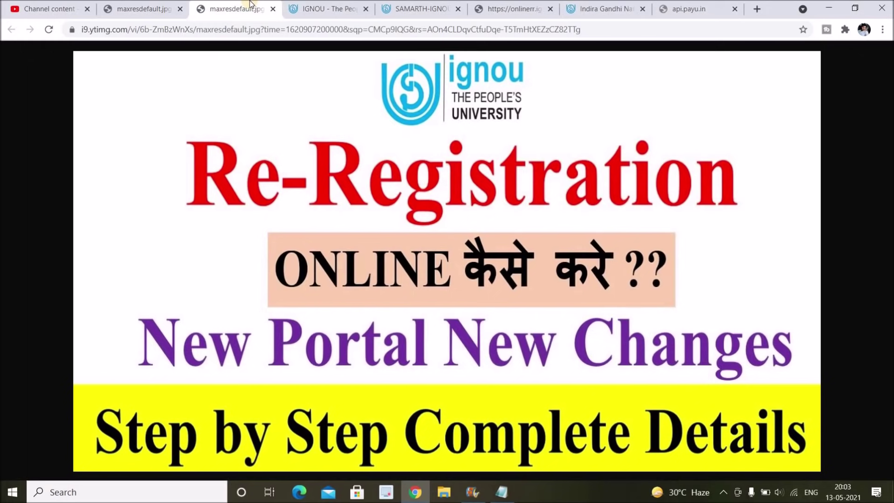
{"action": "left_click", "coordinate": [326, 9]}
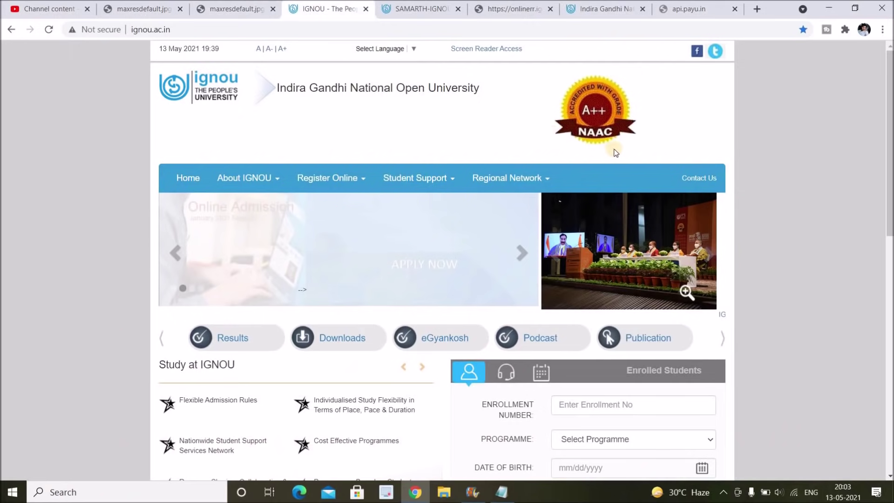
{"action": "scroll", "coordinate": [810, 180], "scroll_direction": "down", "scroll_amount": 6}
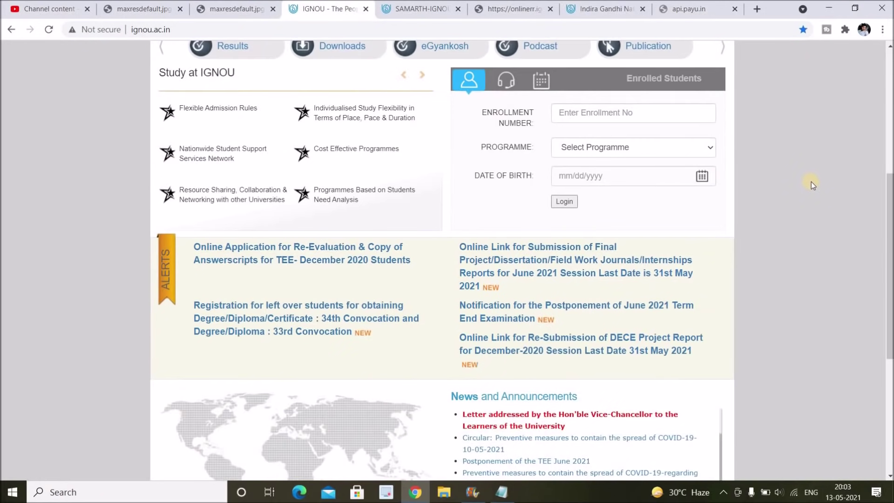
{"action": "scroll", "coordinate": [811, 181], "scroll_direction": "up", "scroll_amount": 6}
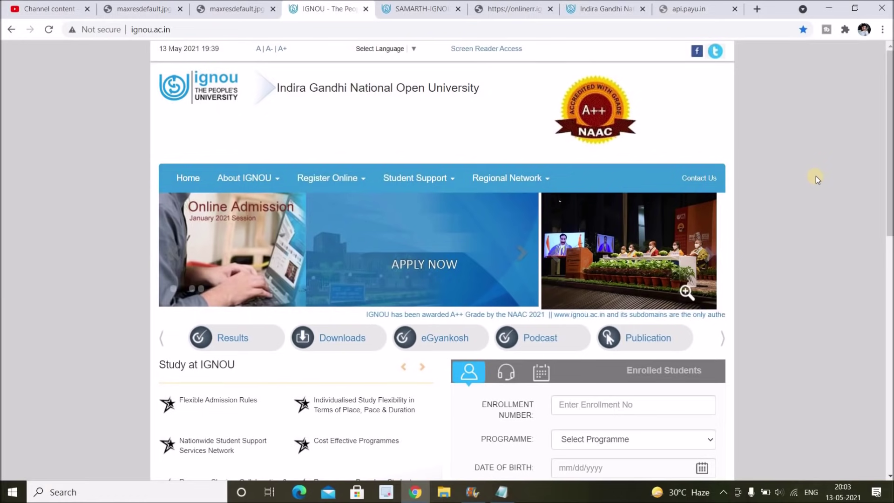
{"action": "scroll", "coordinate": [817, 175], "scroll_direction": "down", "scroll_amount": 7}
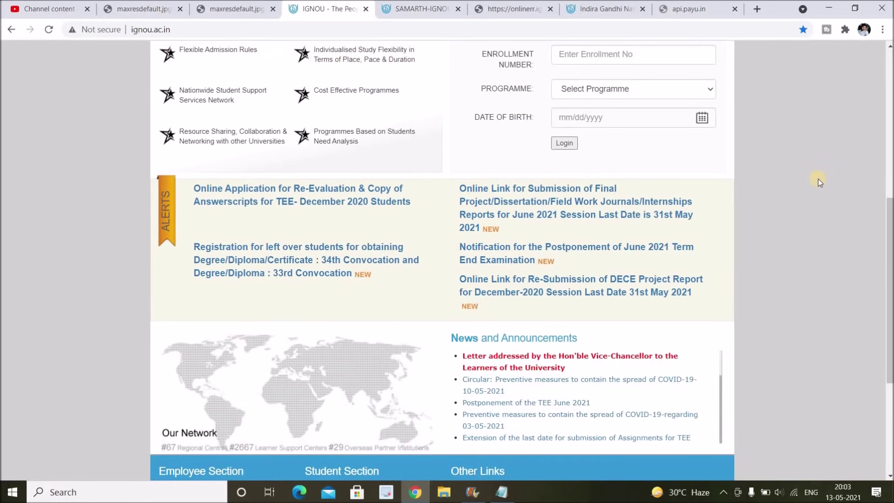
{"action": "scroll", "coordinate": [820, 178], "scroll_direction": "up", "scroll_amount": 5}
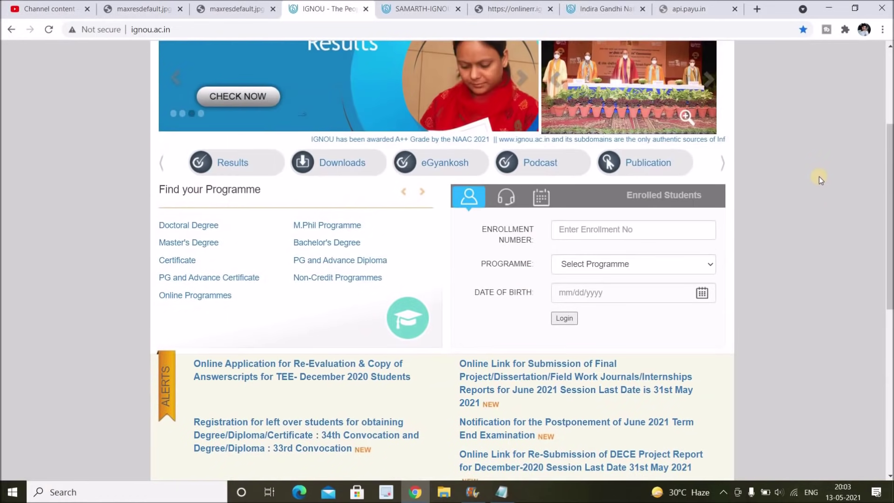
{"action": "scroll", "coordinate": [820, 177], "scroll_direction": "up", "scroll_amount": 3}
{"action": "scroll", "coordinate": [820, 178], "scroll_direction": "down", "scroll_amount": 7}
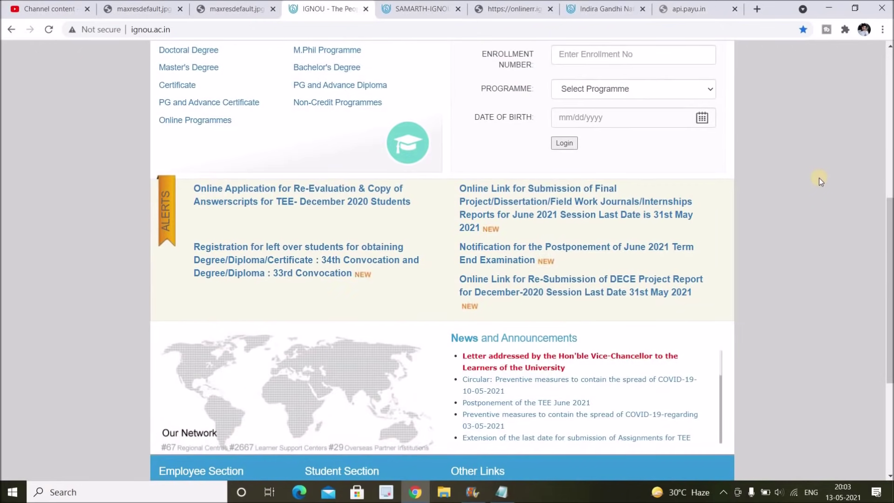
Step: Return to the July 2021 session re-registration portal page with its last date and instructions
{"action": "left_click", "coordinate": [147, 9]}
{"action": "left_click", "coordinate": [230, 8]}
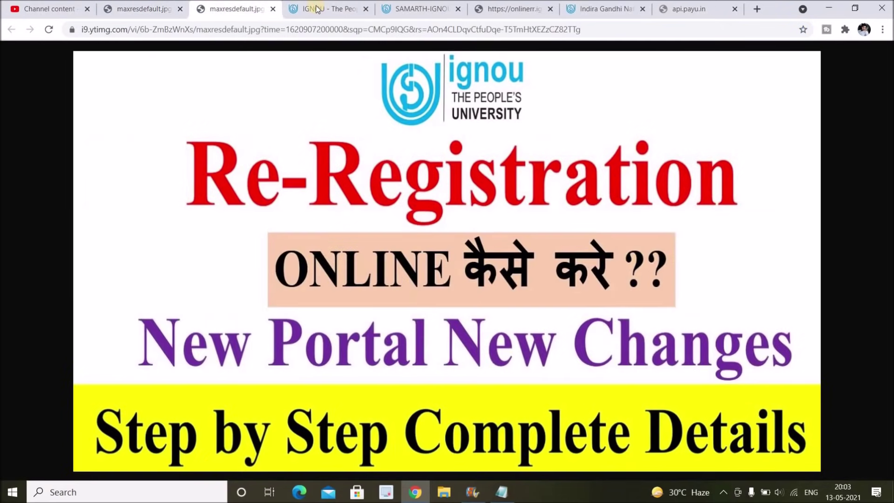
{"action": "left_click", "coordinate": [320, 8]}
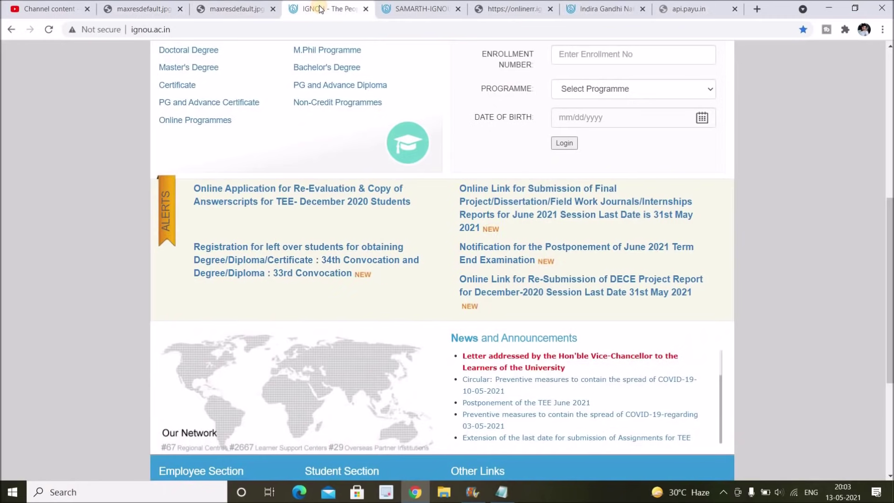
{"action": "left_click", "coordinate": [484, 7]}
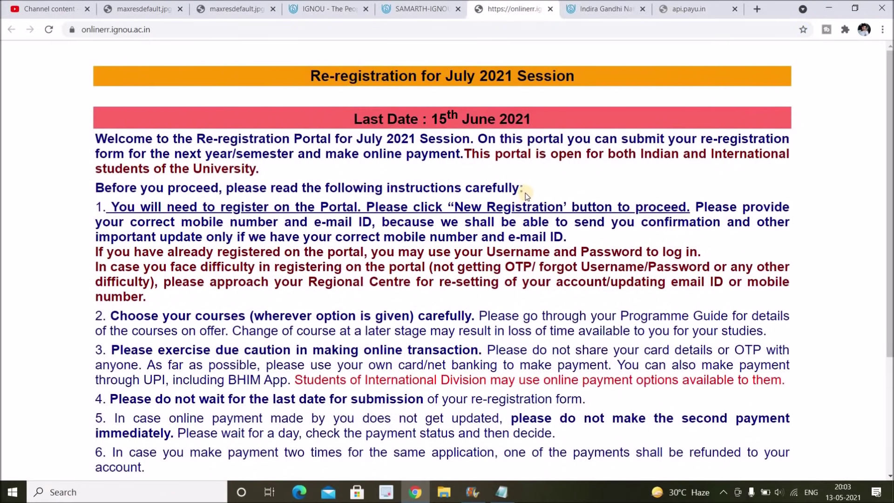